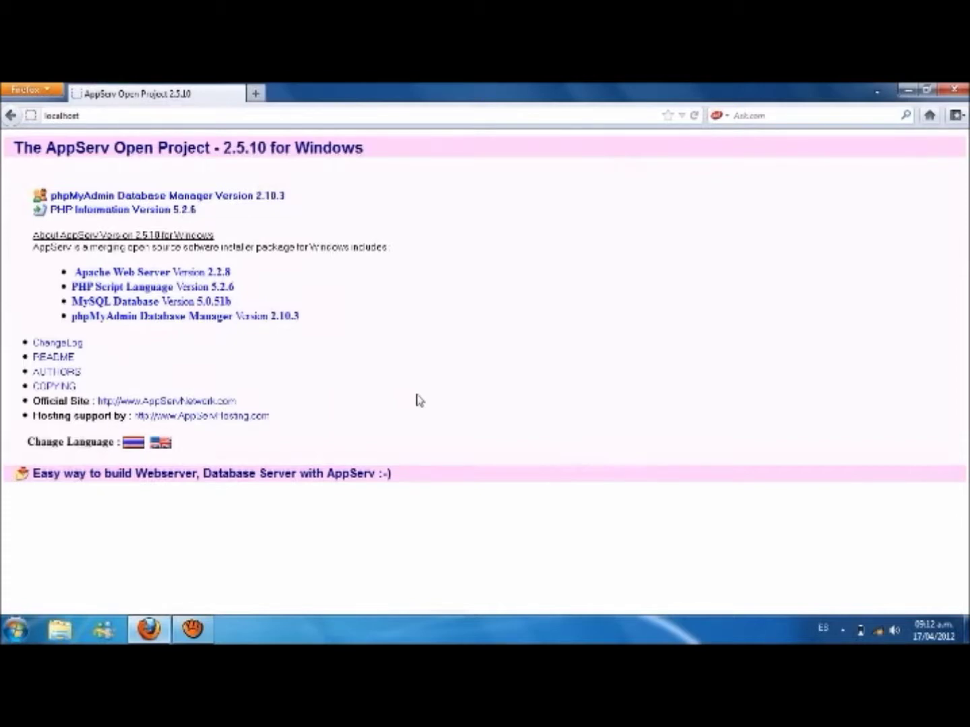
# Step: Open the Windows Start menu
pyautogui.click(17, 630)
# Step: Go to the user's Descargas folder and select the extracted podcastgen folder
pyautogui.click(214, 310)
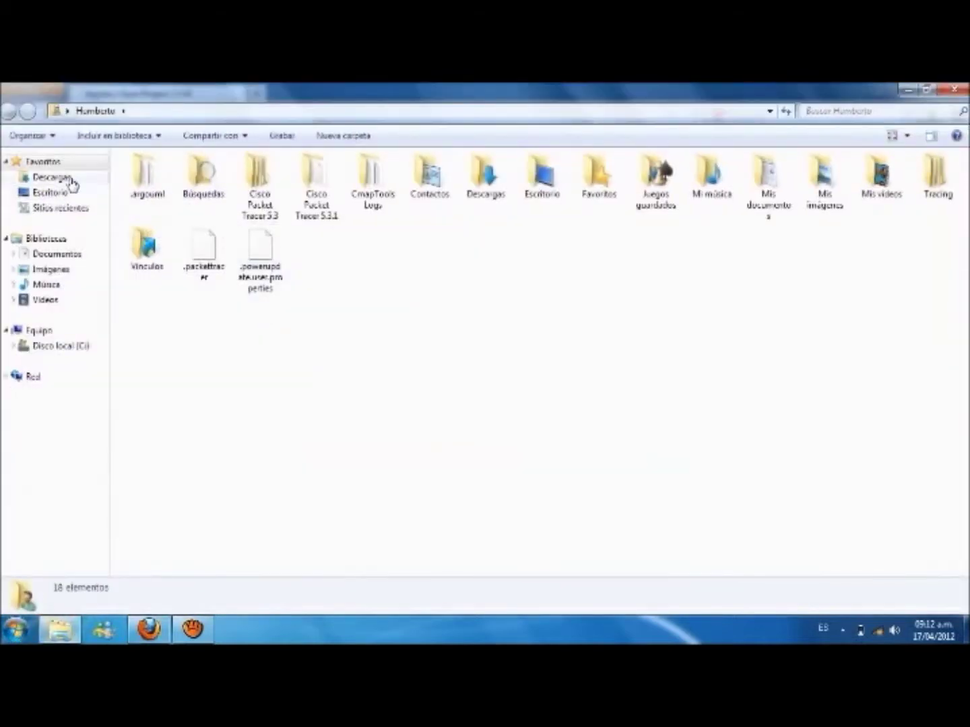
pyautogui.click(66, 179)
pyautogui.click(255, 288)
pyautogui.click(253, 209)
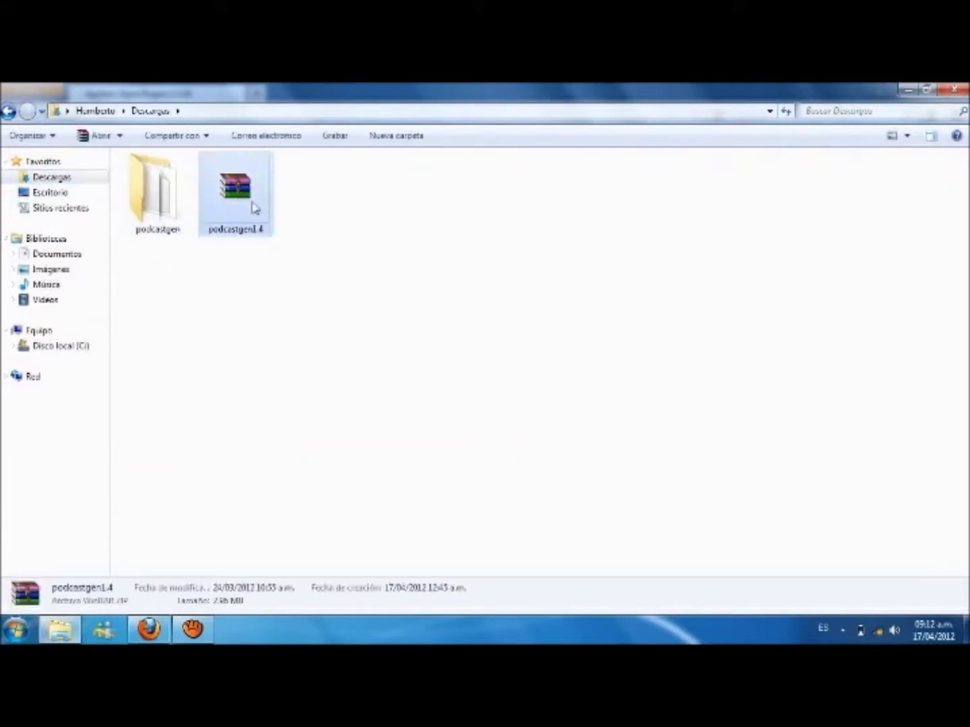
pyautogui.click(162, 286)
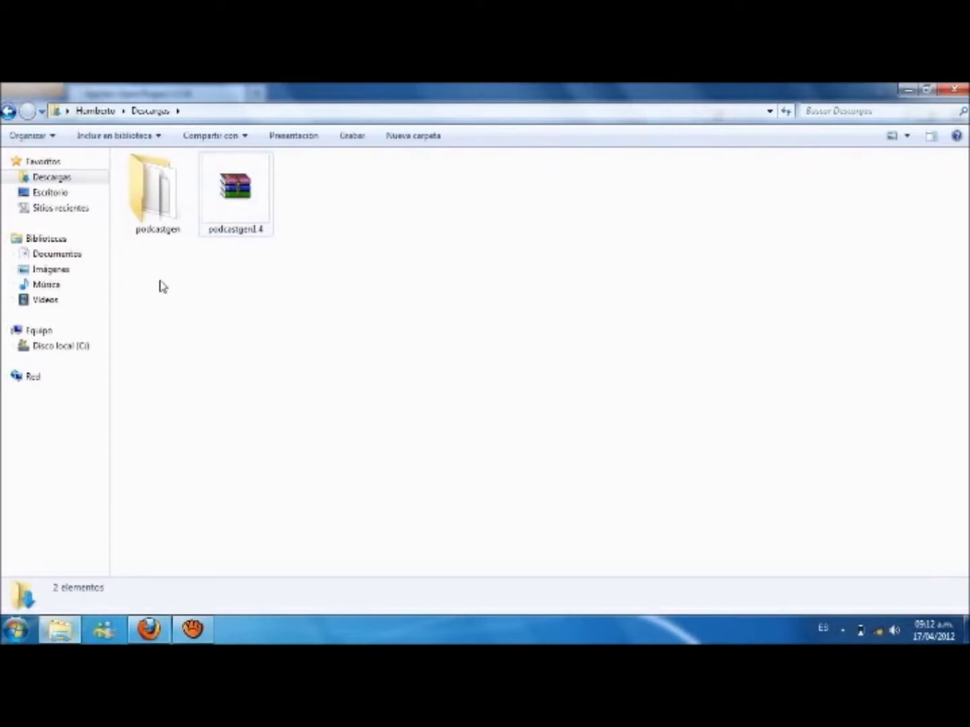
pyautogui.click(171, 216)
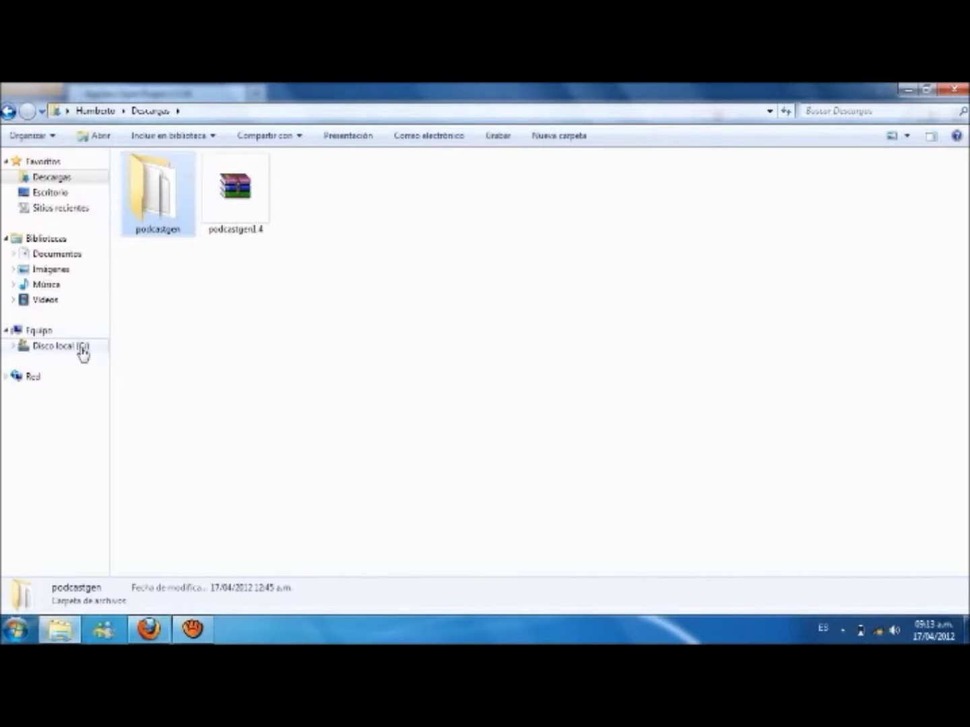
# Step: Paste the podcastgen folder into C:\AppServ\www, then return to Firefox
pyautogui.click(82, 353)
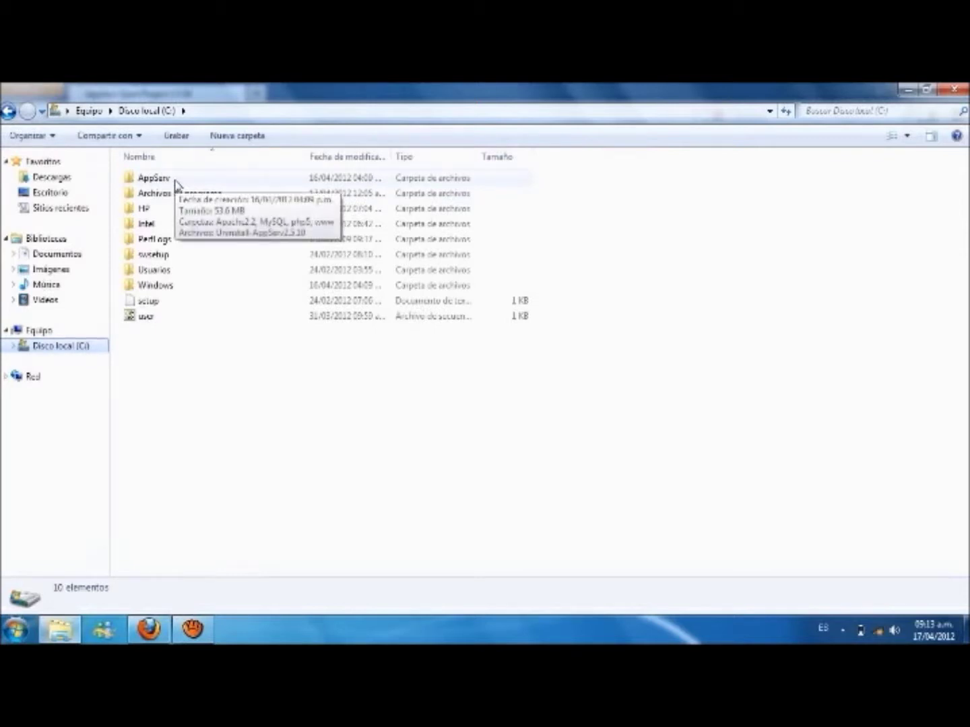
pyautogui.doubleClick(154, 178)
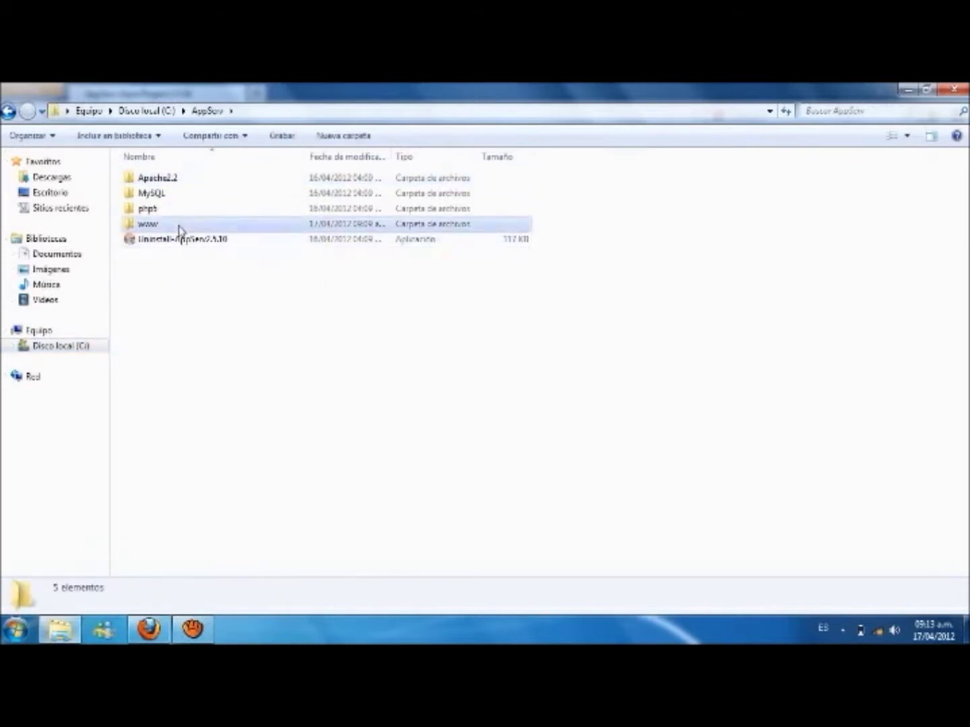
pyautogui.click(179, 227)
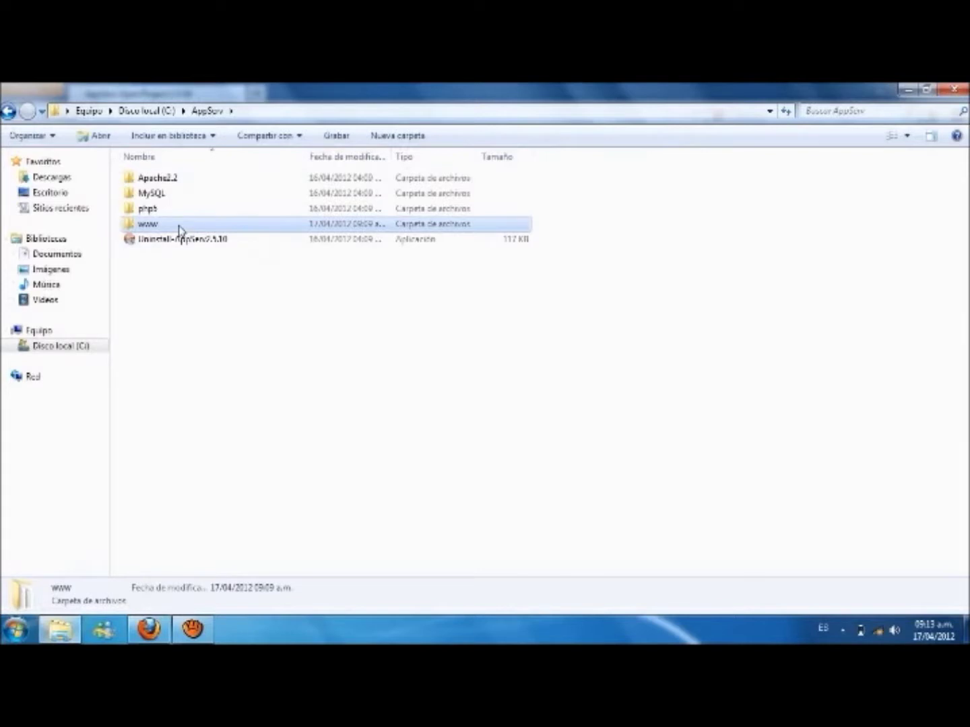
pyautogui.doubleClick(179, 227)
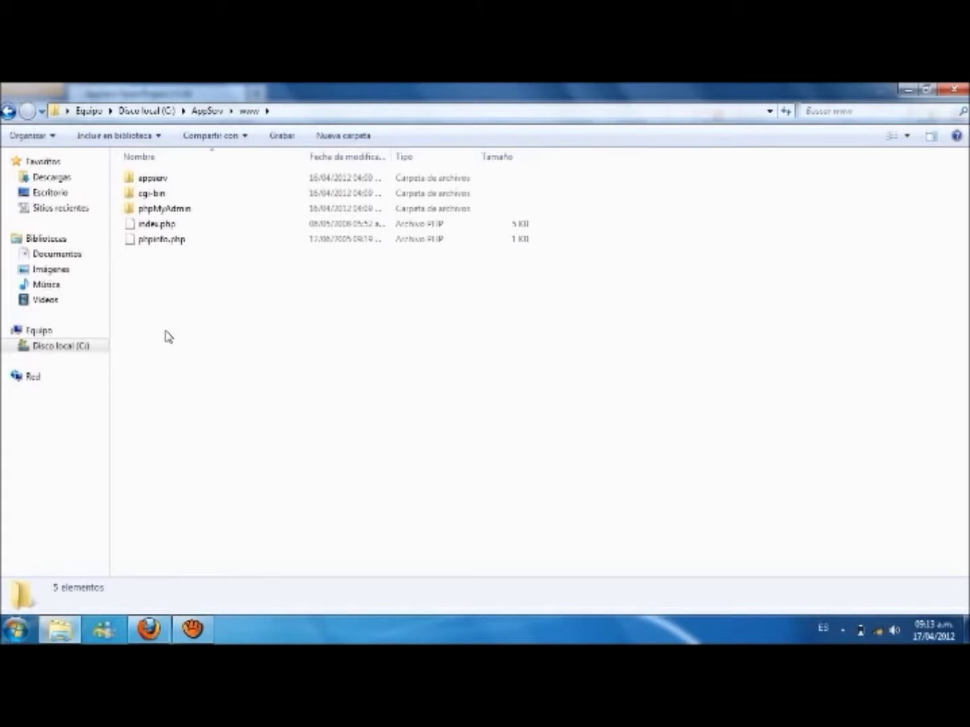
pyautogui.hotkey('ctrl', 'v')
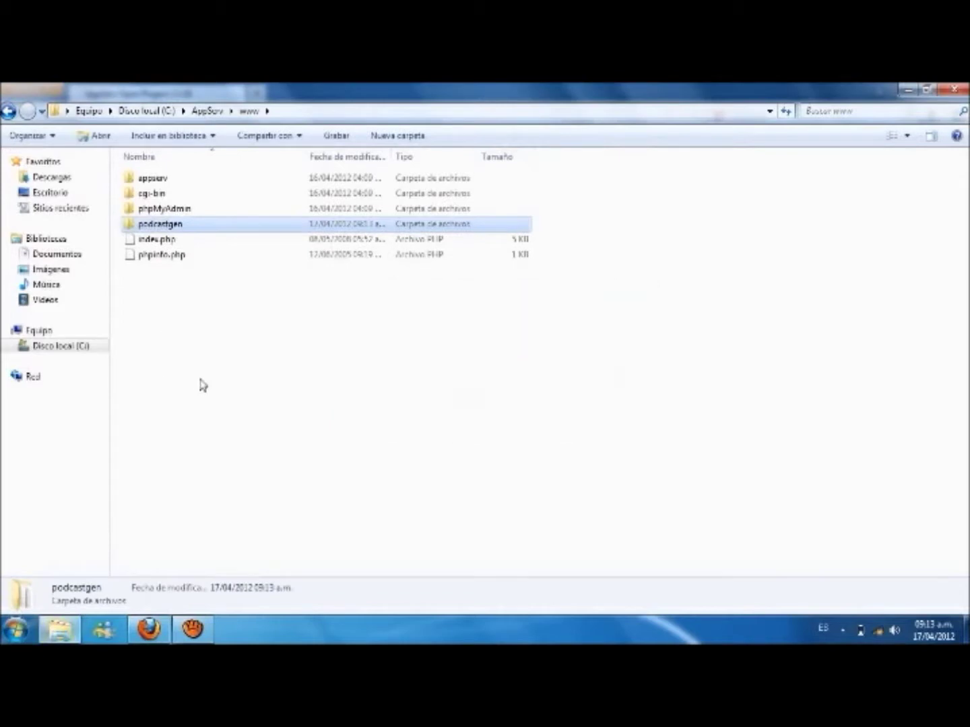
pyautogui.click(223, 387)
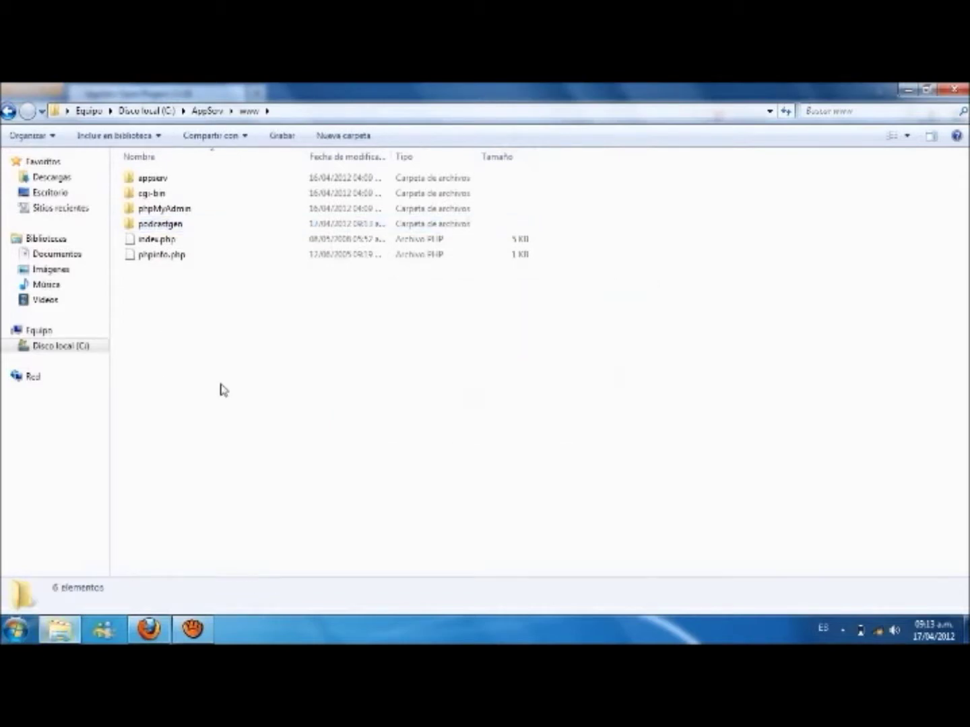
pyautogui.click(150, 631)
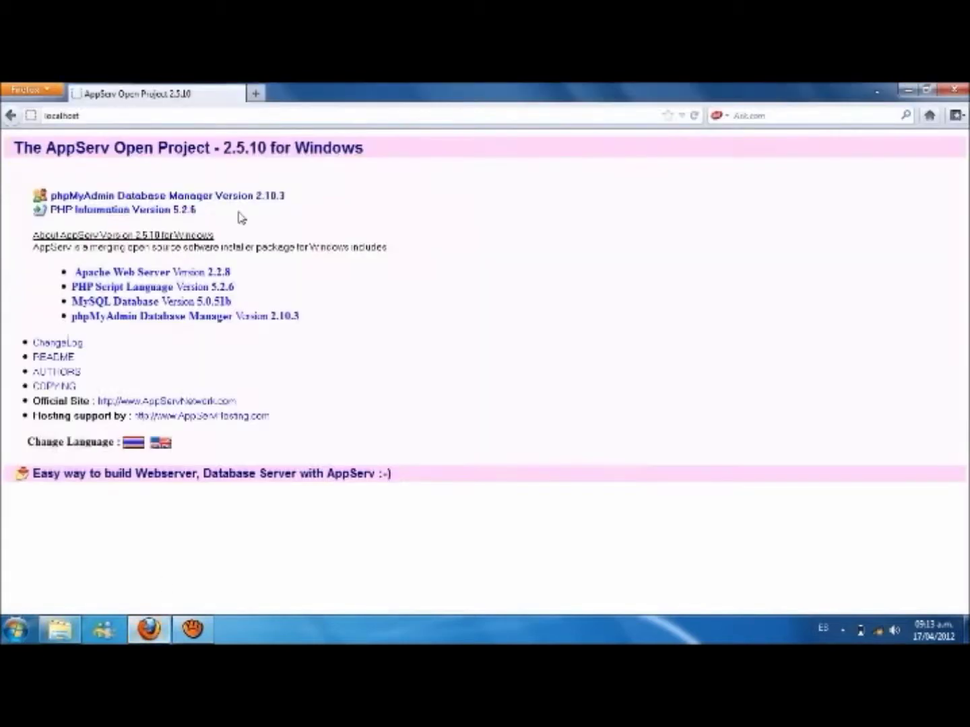
# Step: Load localhost/podcastgen to reach the Podcast Generator 1.4 setup page
pyautogui.click(179, 116)
pyautogui.click(179, 116)
pyautogui.write('/')
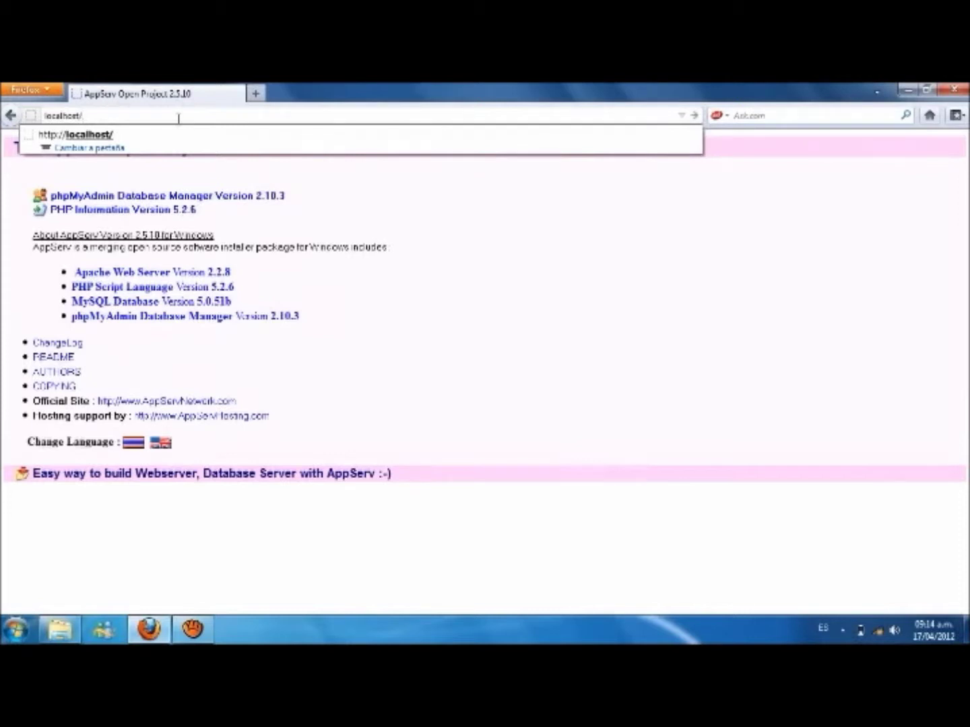
pyautogui.write('phdd')
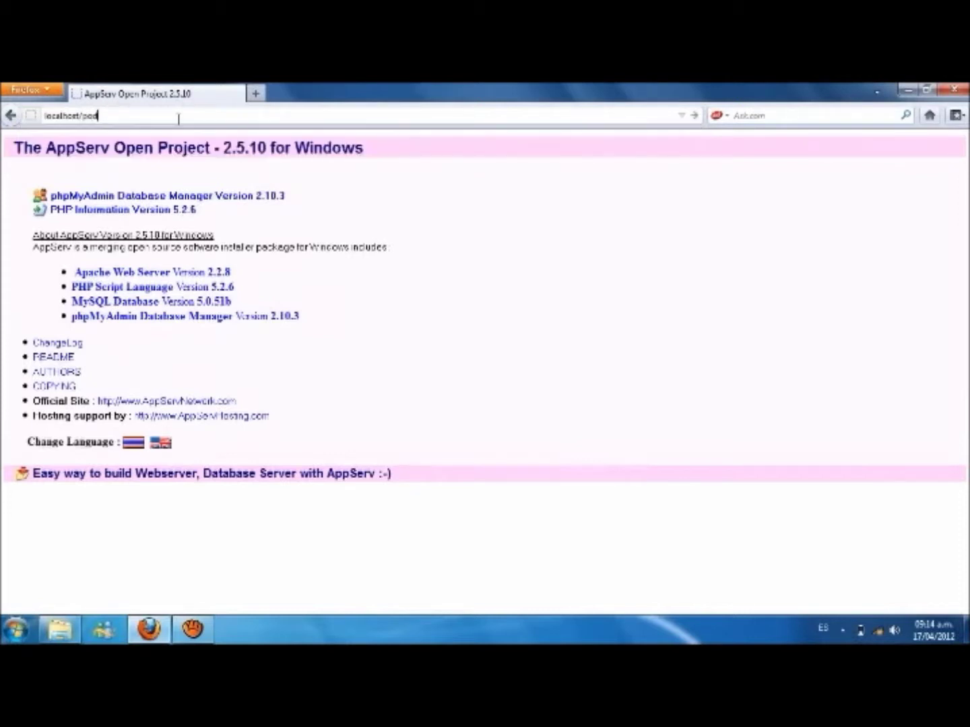
pyautogui.write('astgen')
pyautogui.press('Return')
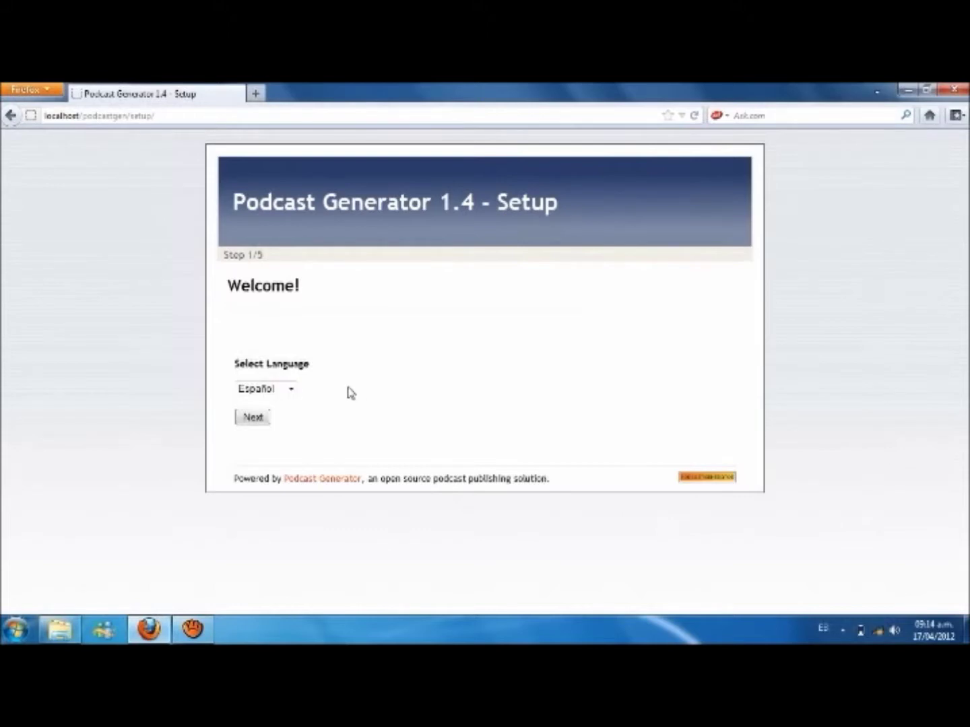
# Step: Keep Español as the setup language and advance to setup step 2 of 5
pyautogui.click(292, 389)
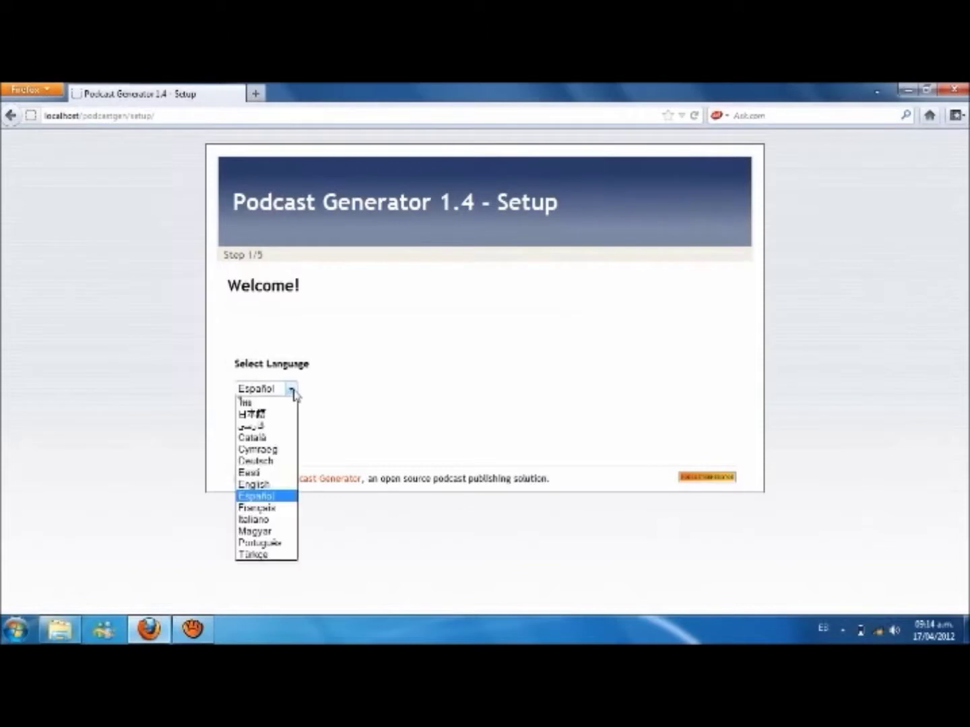
pyautogui.click(283, 497)
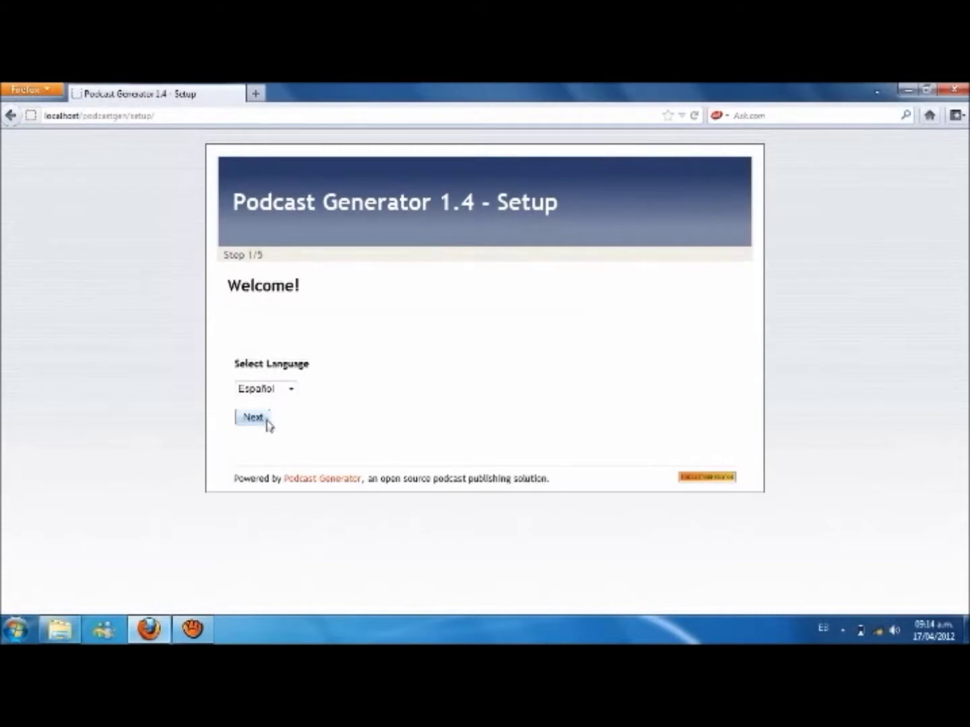
pyautogui.click(253, 417)
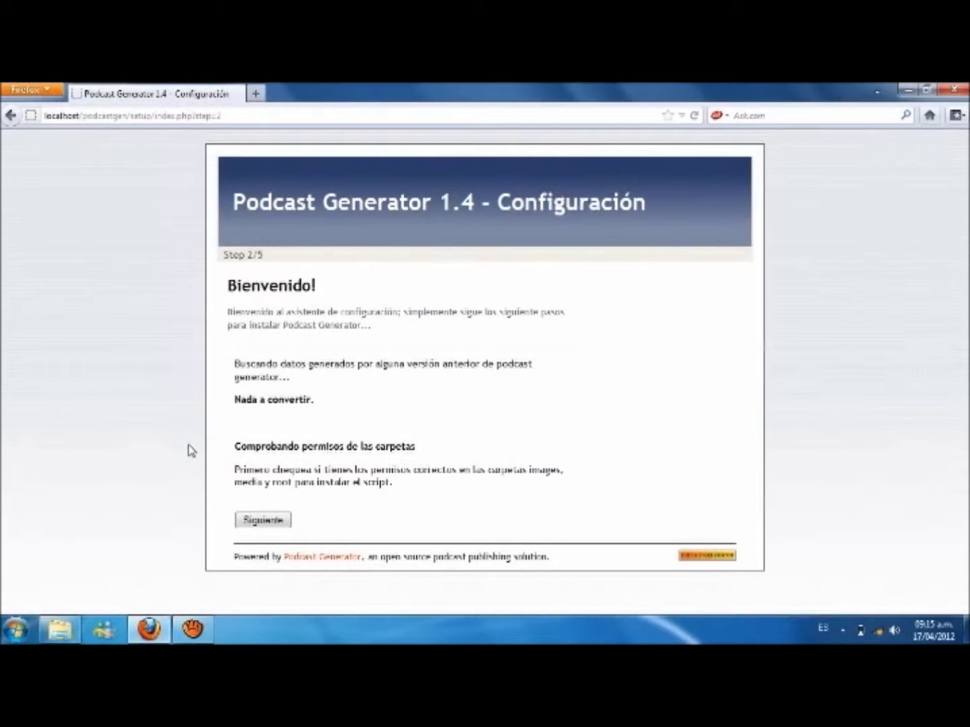
# Step: Pass the folder permission check and advance to the admin account step, 4 of 5
pyautogui.click(264, 519)
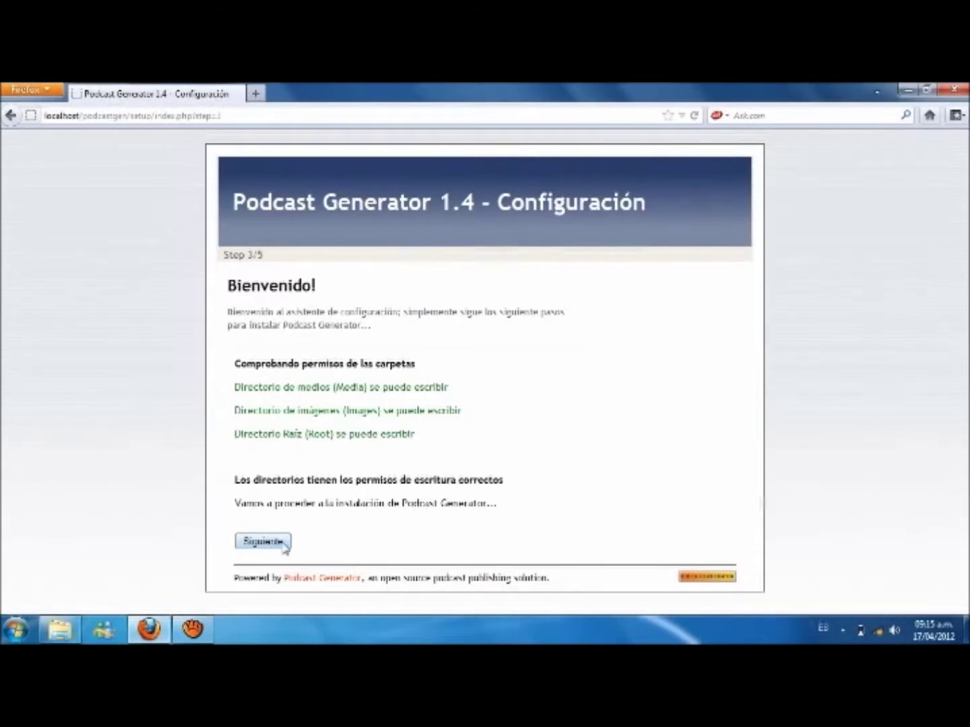
pyautogui.click(264, 542)
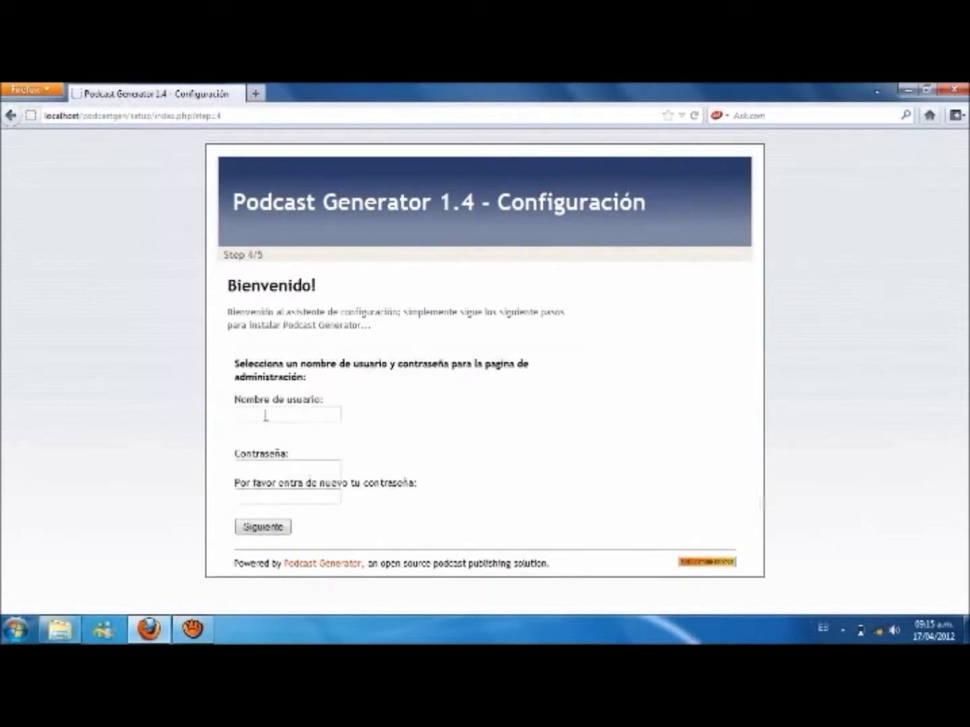
# Step: Register the admin username and confirmed password to complete the installation
pyautogui.click(291, 415)
pyautogui.press('Tab')
pyautogui.press('Tab')
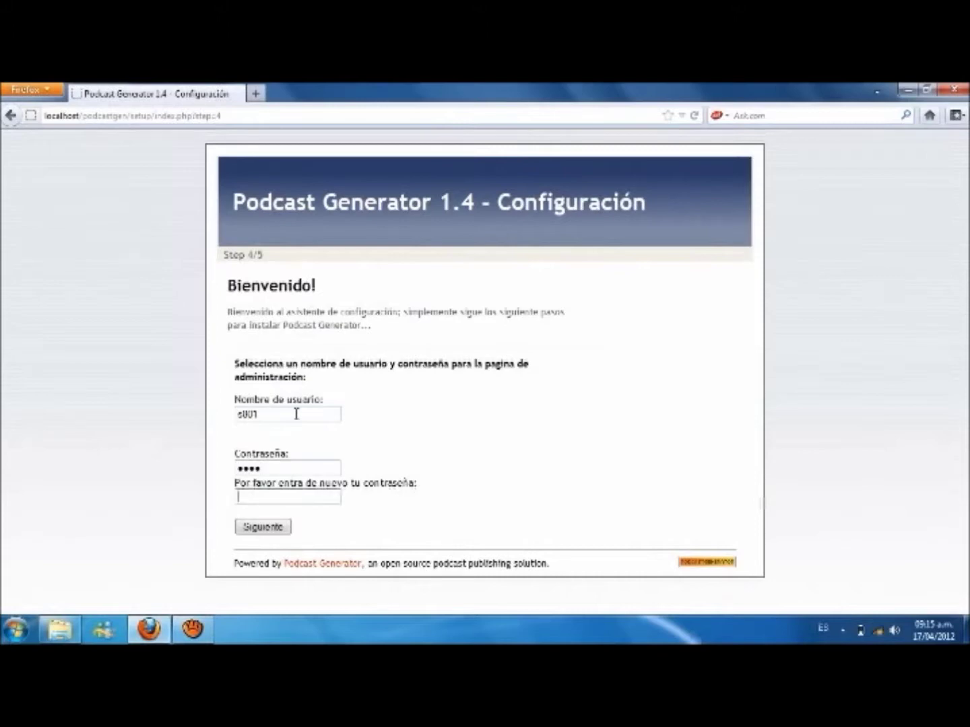
pyautogui.click(287, 530)
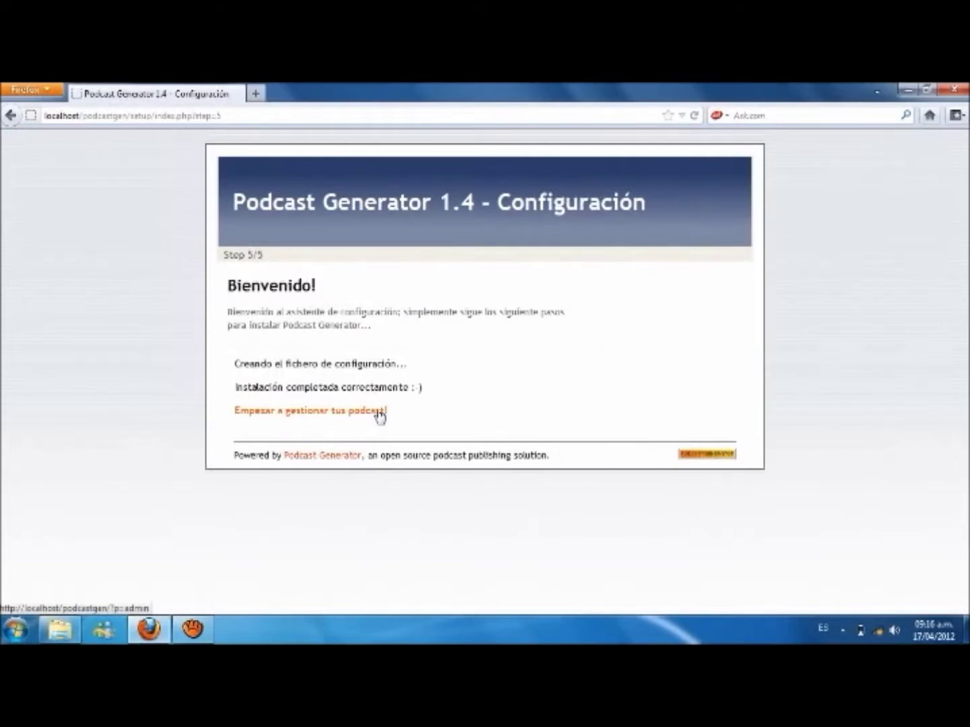
pyautogui.click(379, 411)
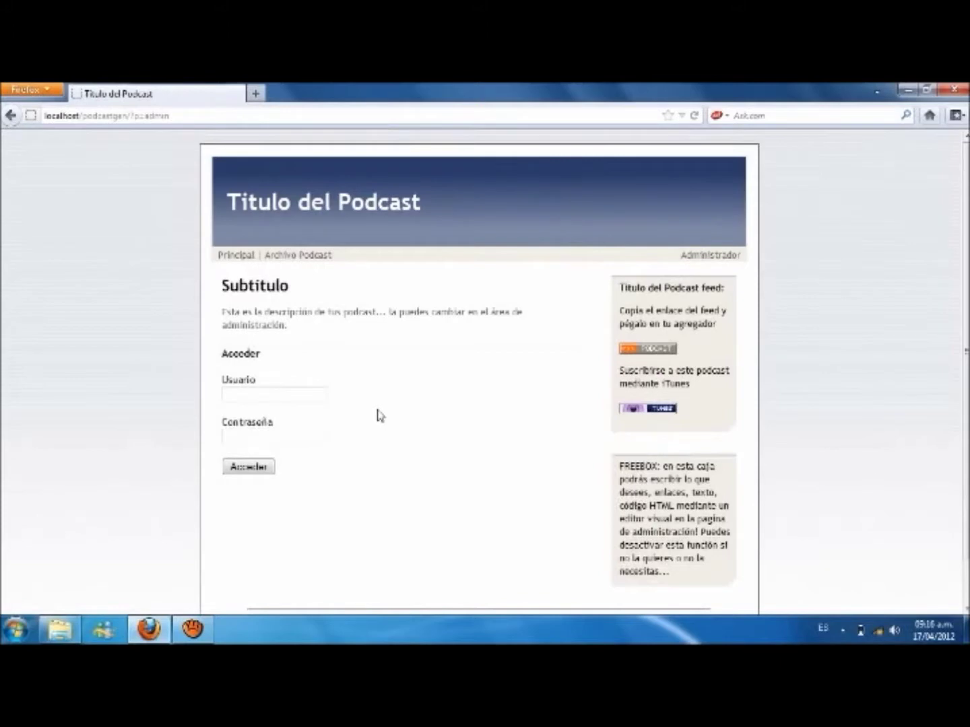
# Step: Log in to the admin area with the admin username and password
pyautogui.click(290, 396)
pyautogui.press('Tab')
pyautogui.click(269, 469)
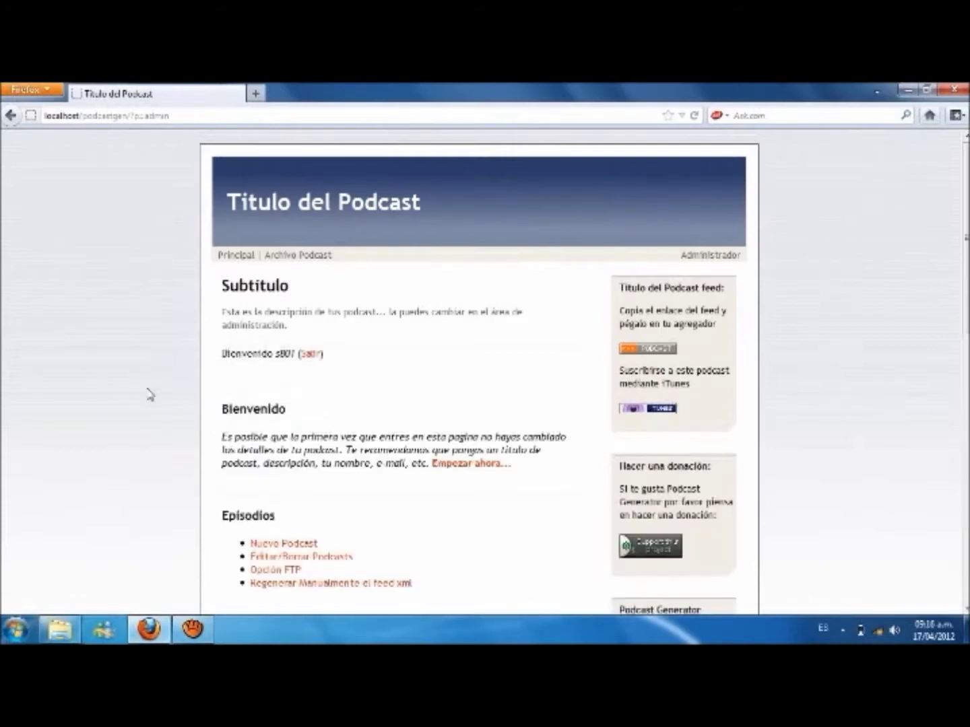
# Step: Scroll through the admin page sections, then go to the podcast's Principal home page
pyautogui.scroll(-5, 148, 394)
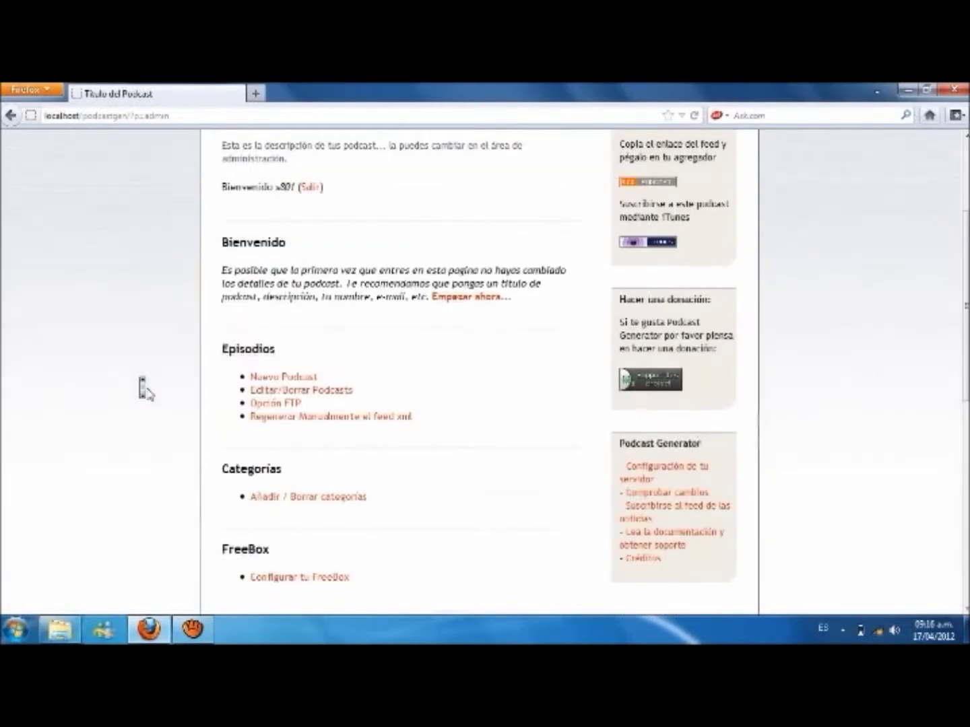
pyautogui.scroll(2, 145, 389)
pyautogui.scroll(-2, 145, 389)
pyautogui.scroll(-2, 143, 390)
pyautogui.scroll(-10, 149, 395)
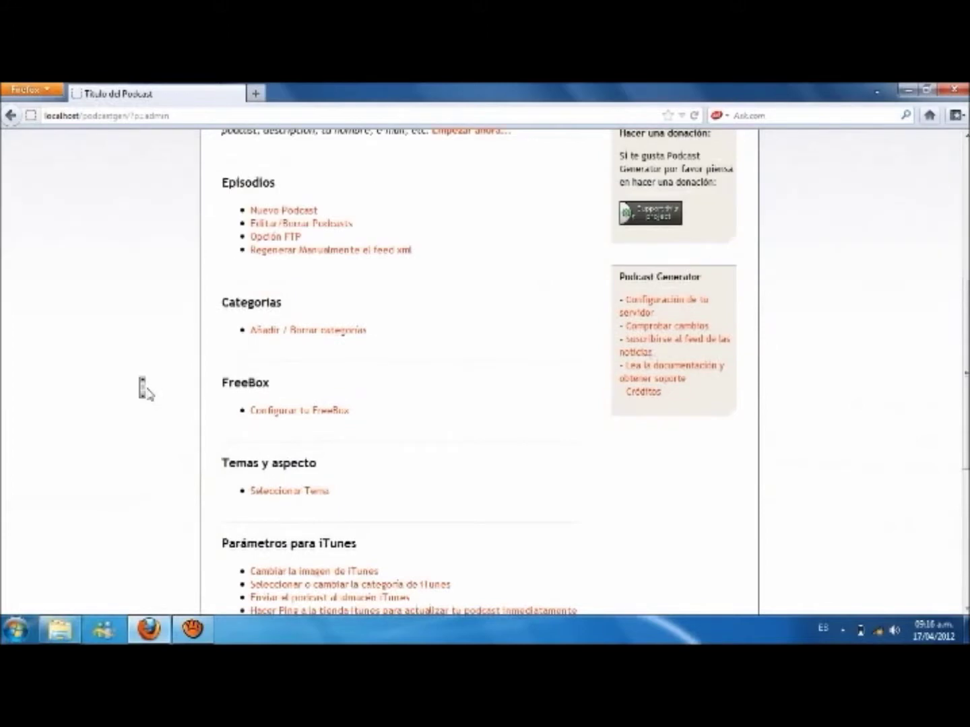
pyautogui.scroll(15, 149, 395)
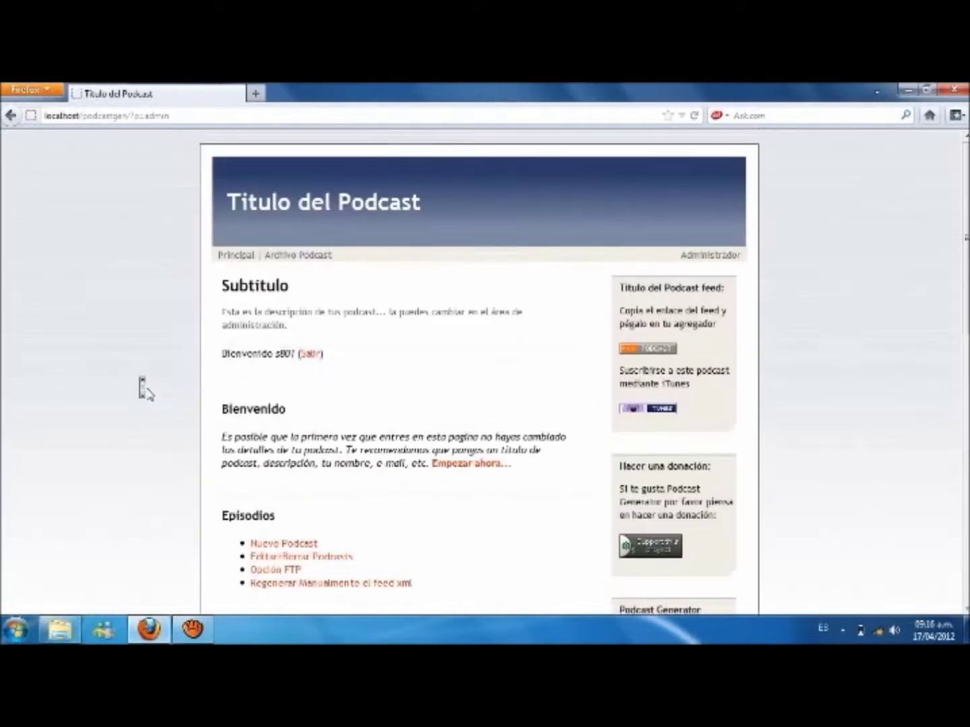
pyautogui.scroll(-2, 150, 394)
pyautogui.scroll(-2, 143, 391)
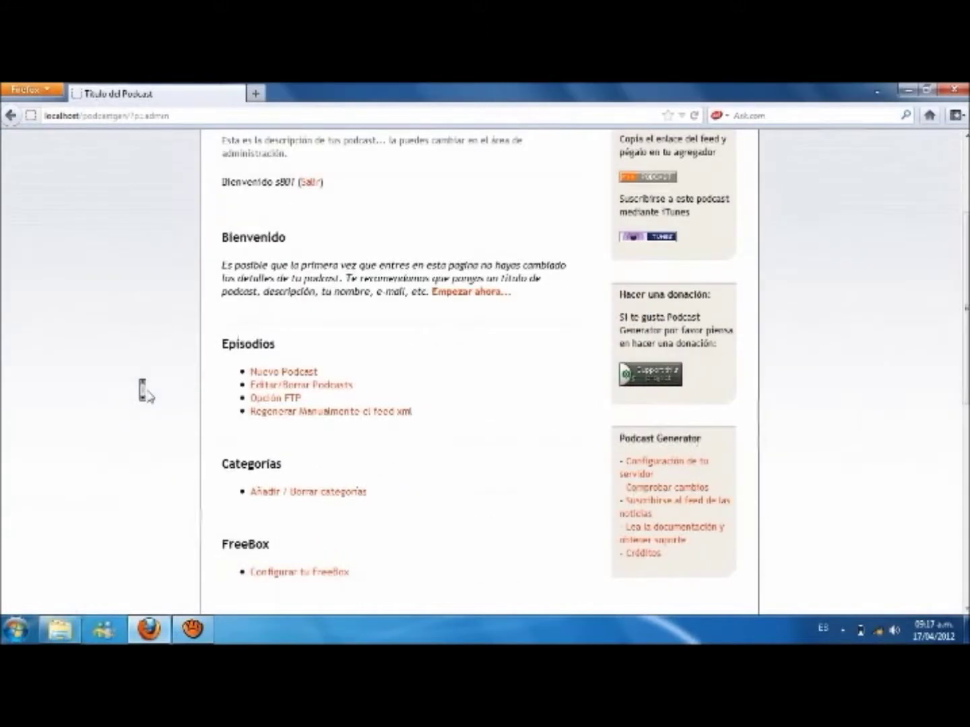
pyautogui.scroll(4, 142, 391)
pyautogui.scroll(-2, 145, 394)
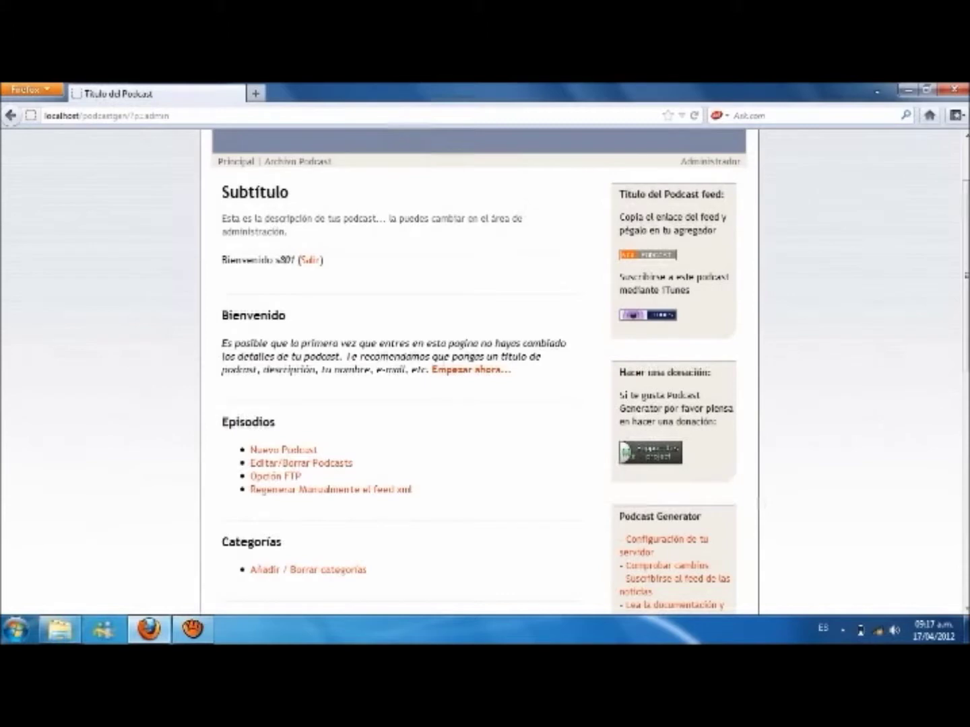
pyautogui.scroll(2, 478, 371)
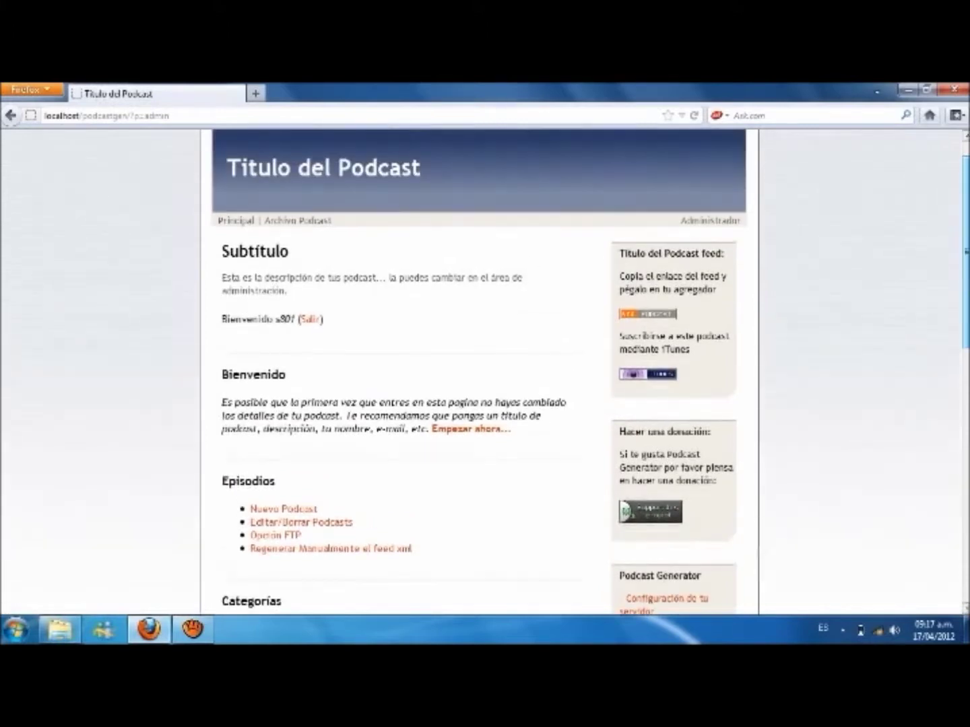
pyautogui.scroll(1, 478, 370)
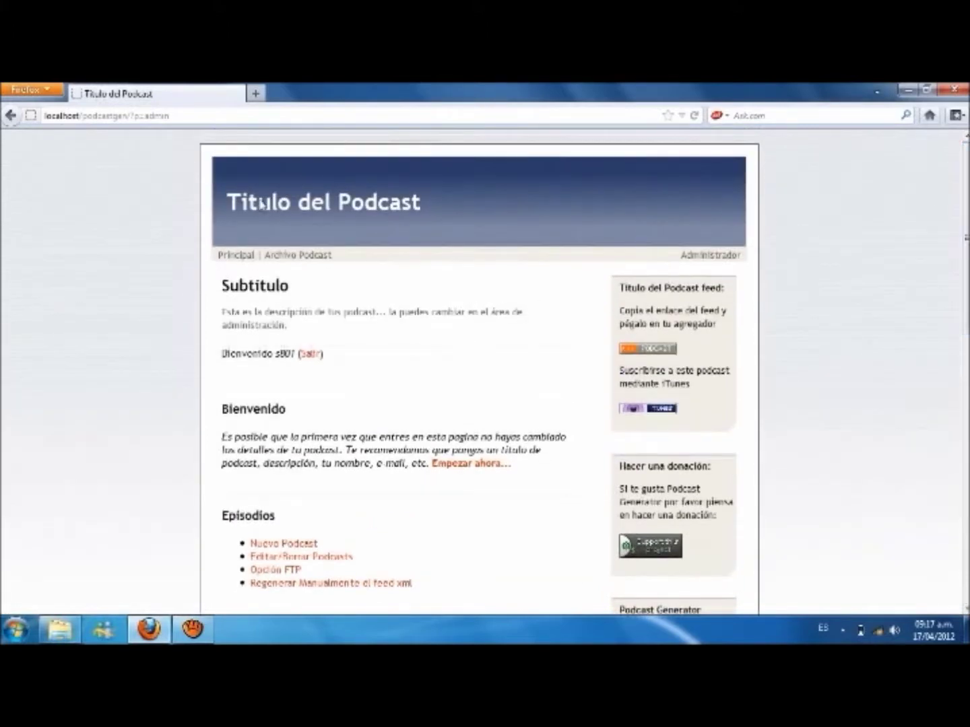
pyautogui.click(234, 262)
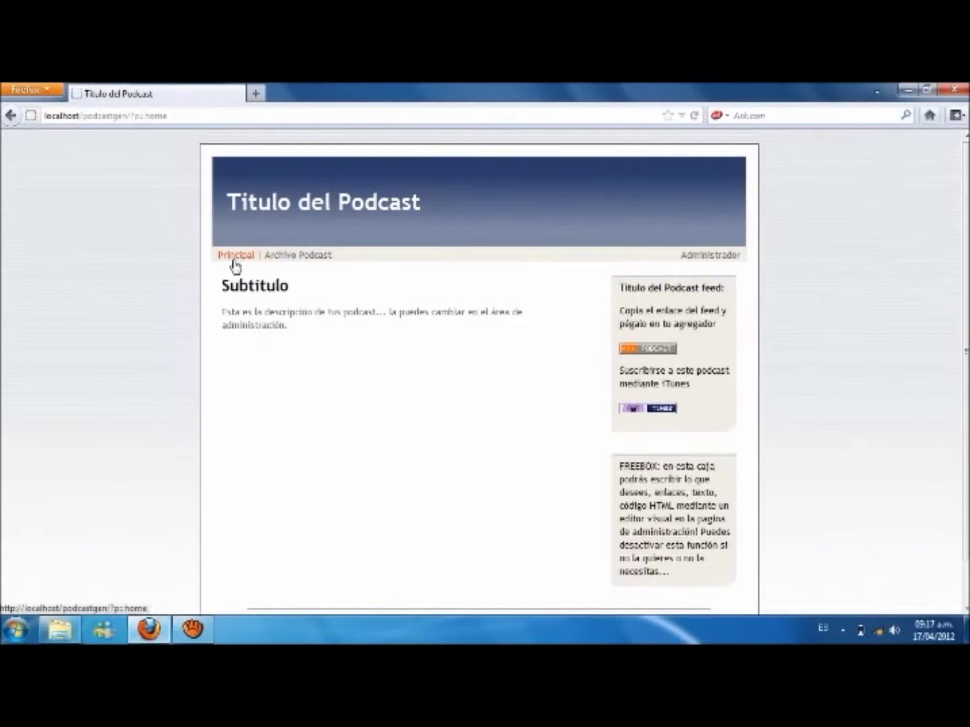
# Step: Open the Archivo Podcast page, then the Administrador link to reach the admin area
pyautogui.click(300, 260)
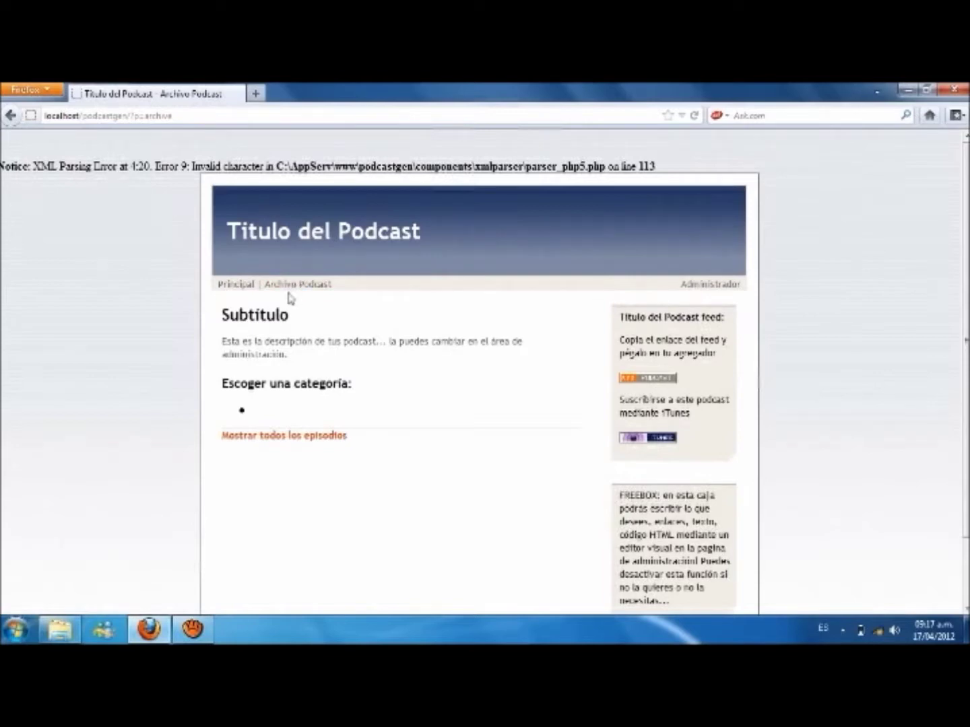
pyautogui.click(715, 284)
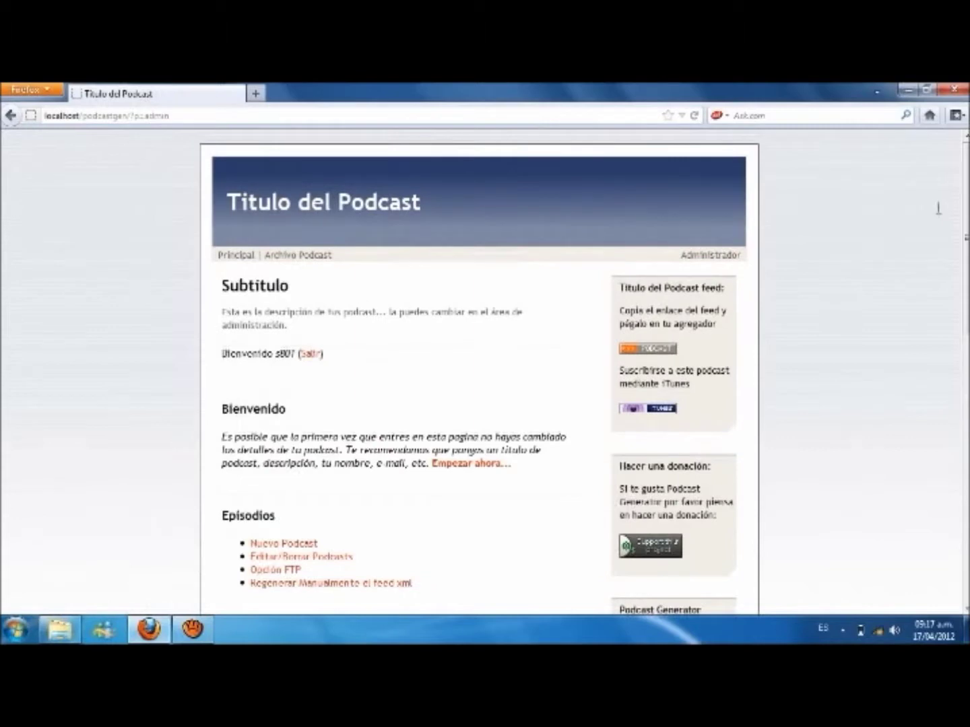
# Step: Scroll down the admin page until the 'Detalles del podcast' section and its links show
pyautogui.scroll(-1, 938, 208)
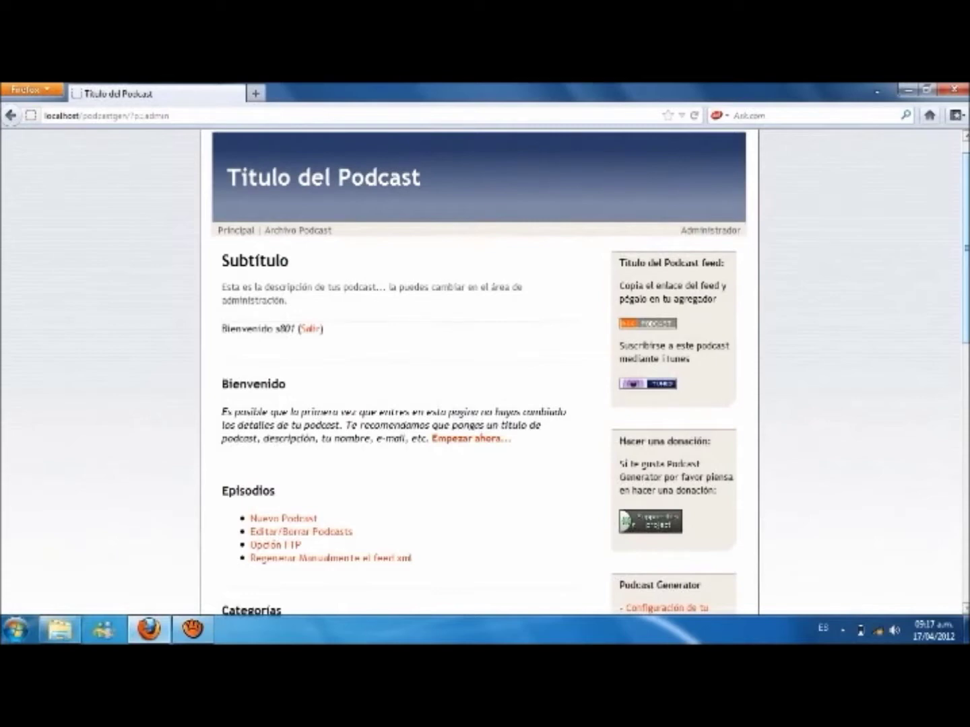
pyautogui.scroll(-2, 485, 370)
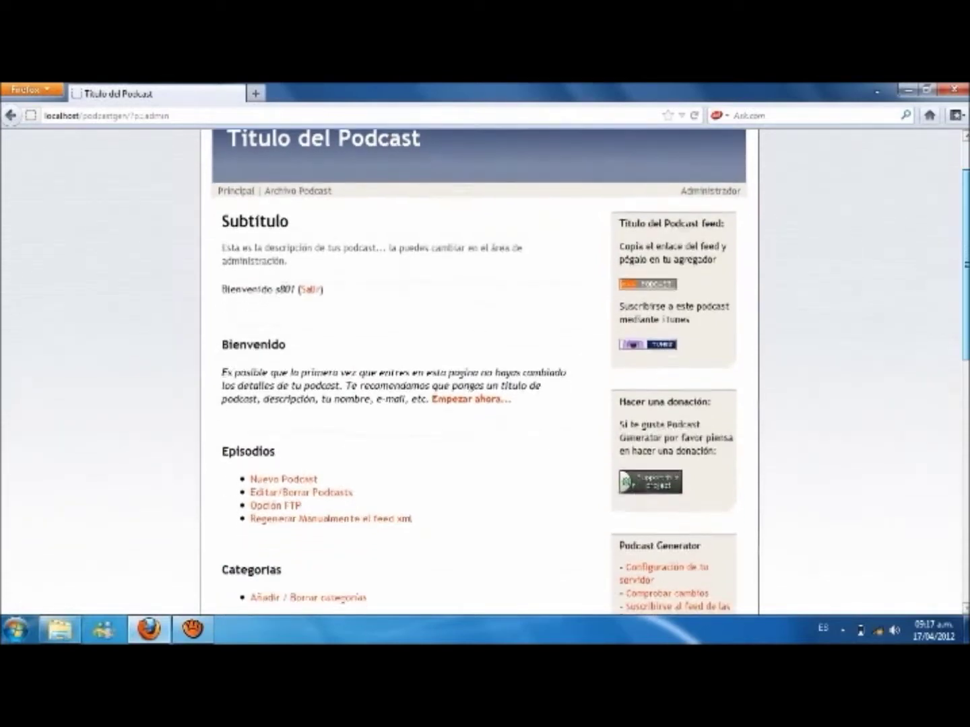
pyautogui.scroll(-1, 485, 371)
pyautogui.scroll(-2, 484, 370)
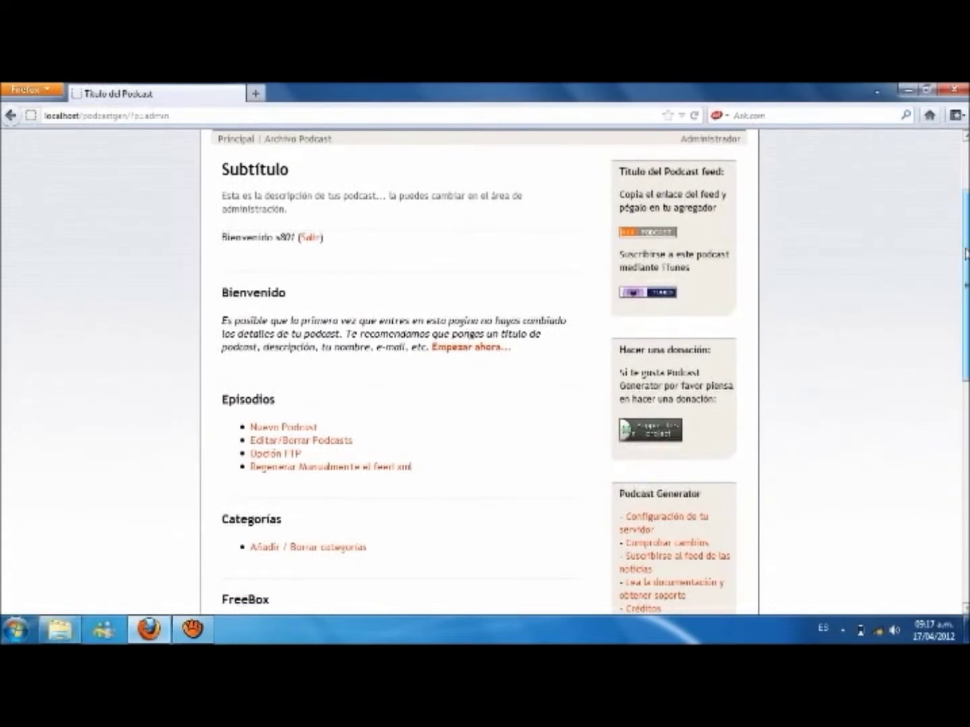
pyautogui.scroll(-1, 468, 294)
pyautogui.scroll(-3, 468, 294)
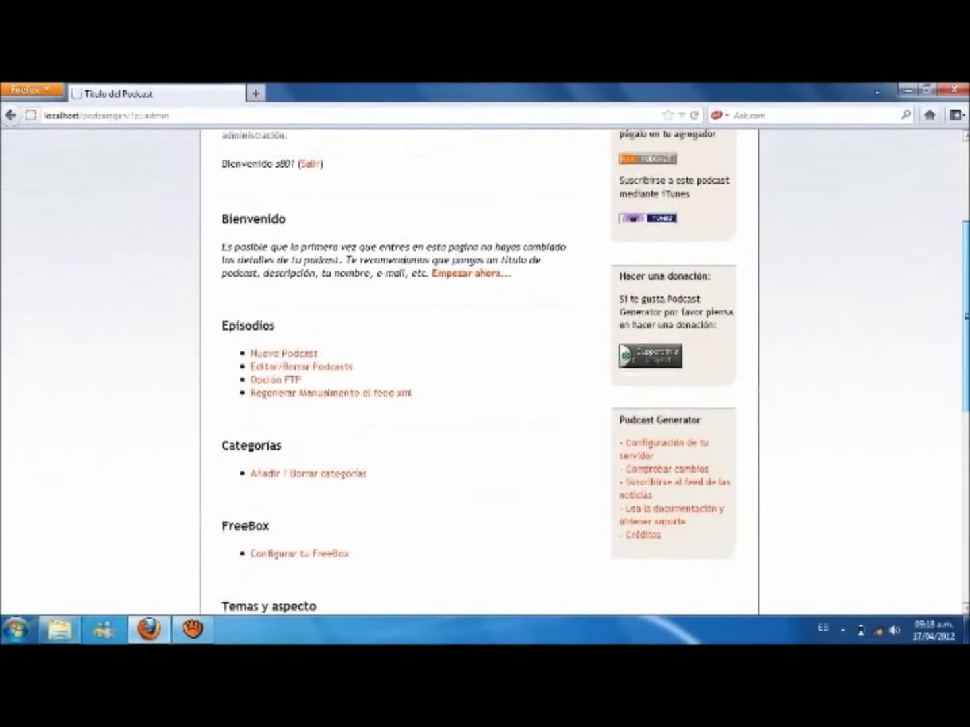
pyautogui.scroll(-1, 636, 196)
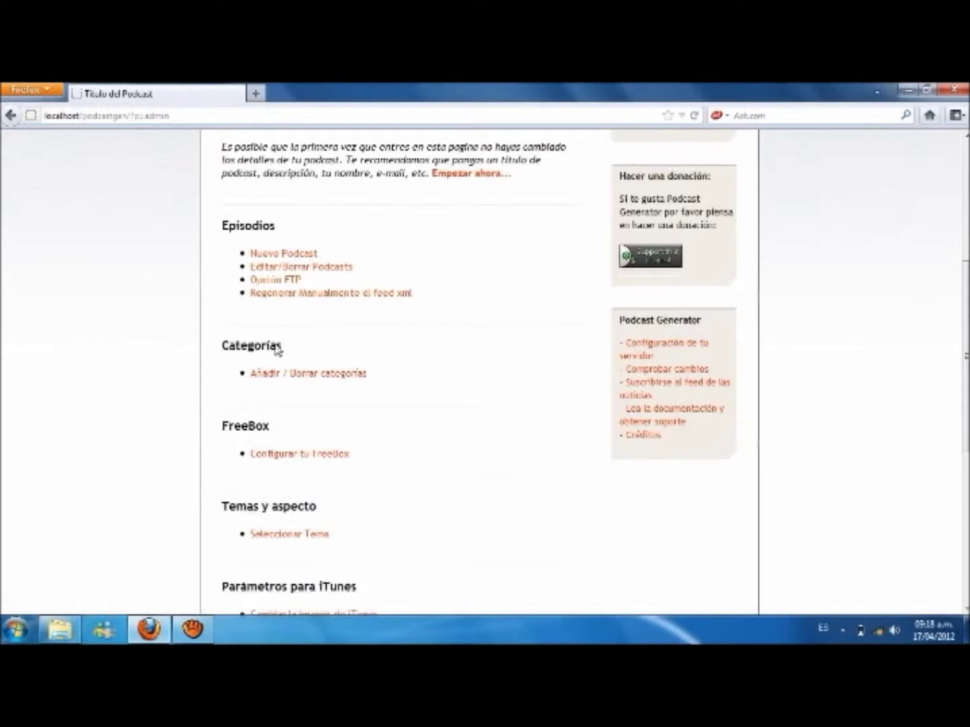
pyautogui.scroll(-3, 953, 301)
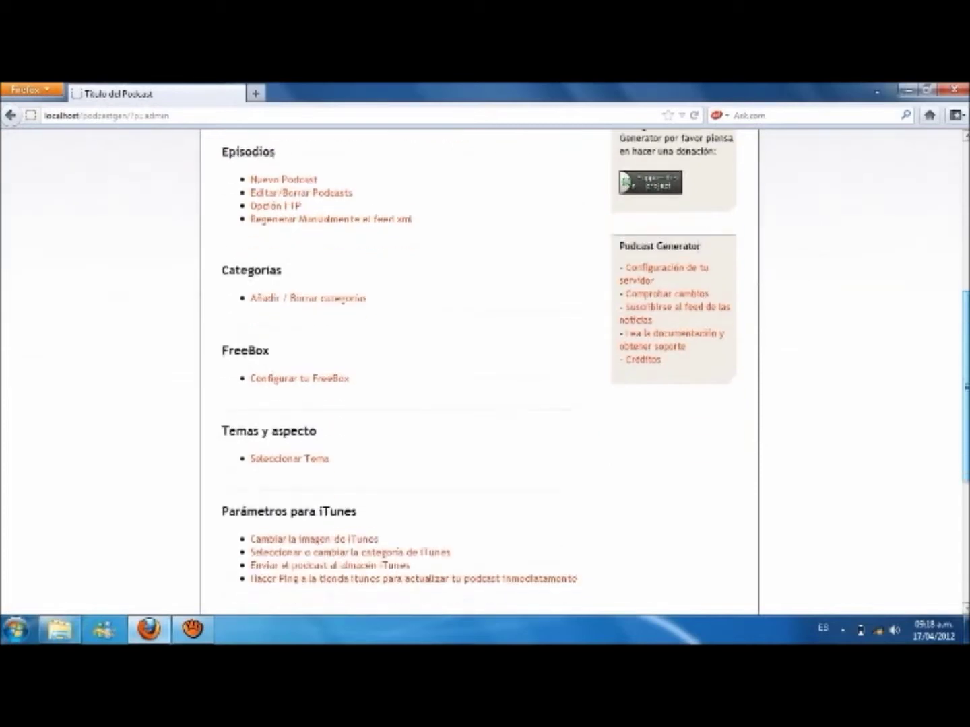
pyautogui.scroll(-2, 953, 301)
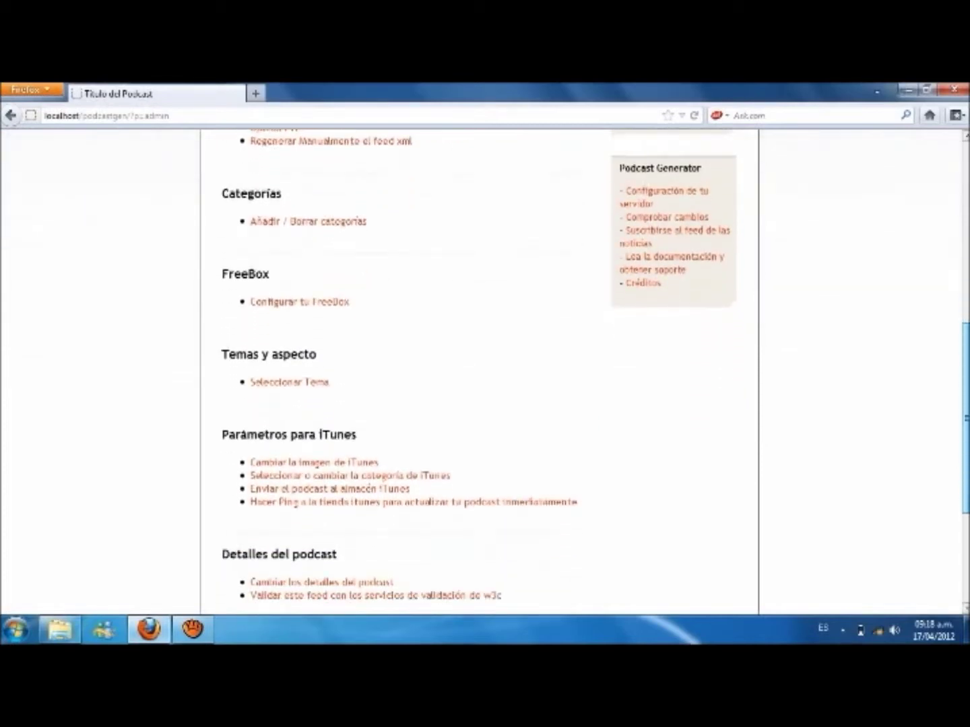
pyautogui.scroll(-3, 953, 302)
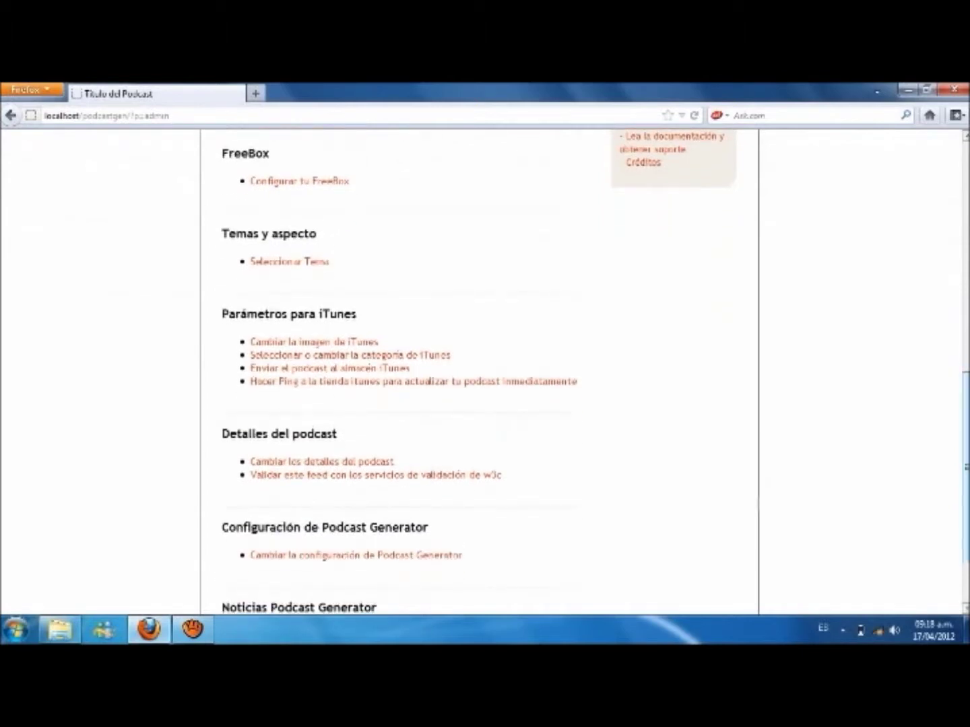
pyautogui.scroll(-2, 480, 370)
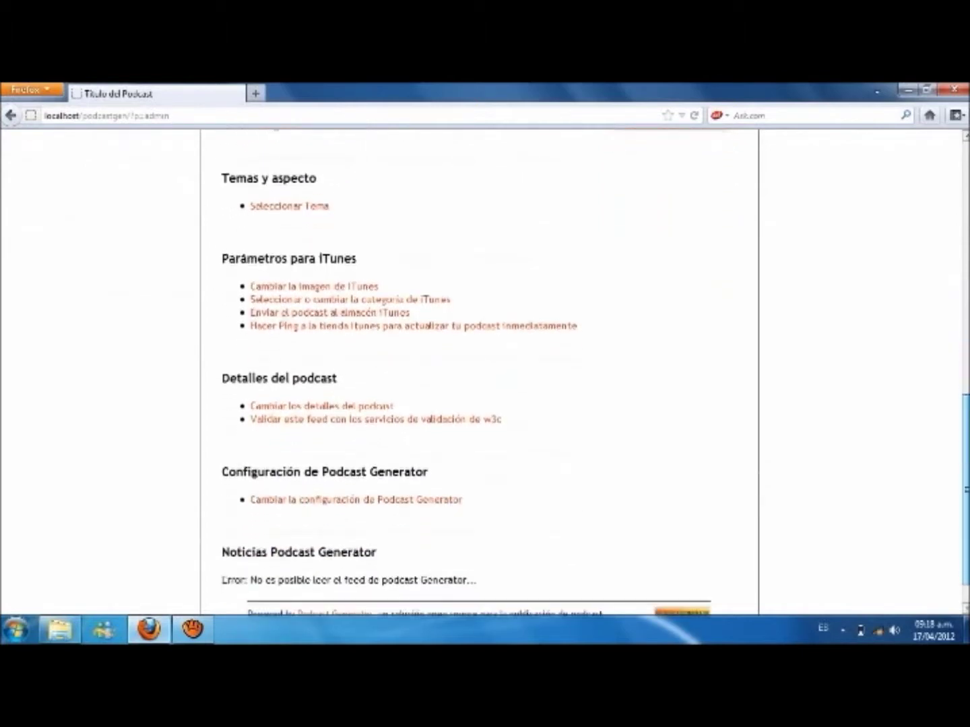
pyautogui.scroll(-2, 480, 370)
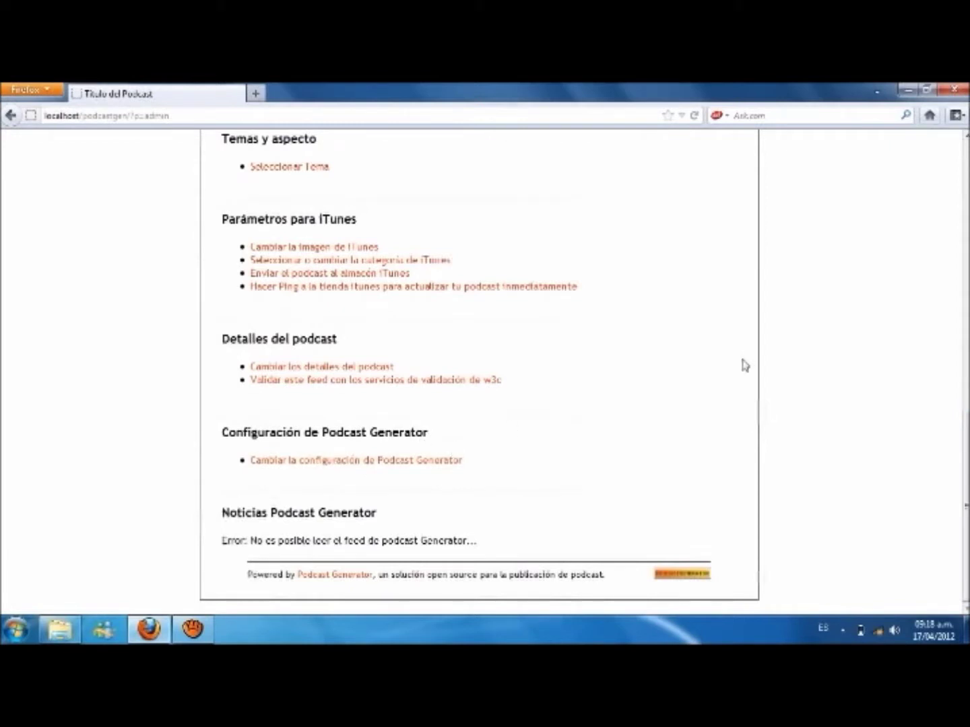
# Step: Open 'Cambiar los detalles del podcast' and change the Título to DISEÑO Y MULTIMEDIA
pyautogui.click(317, 373)
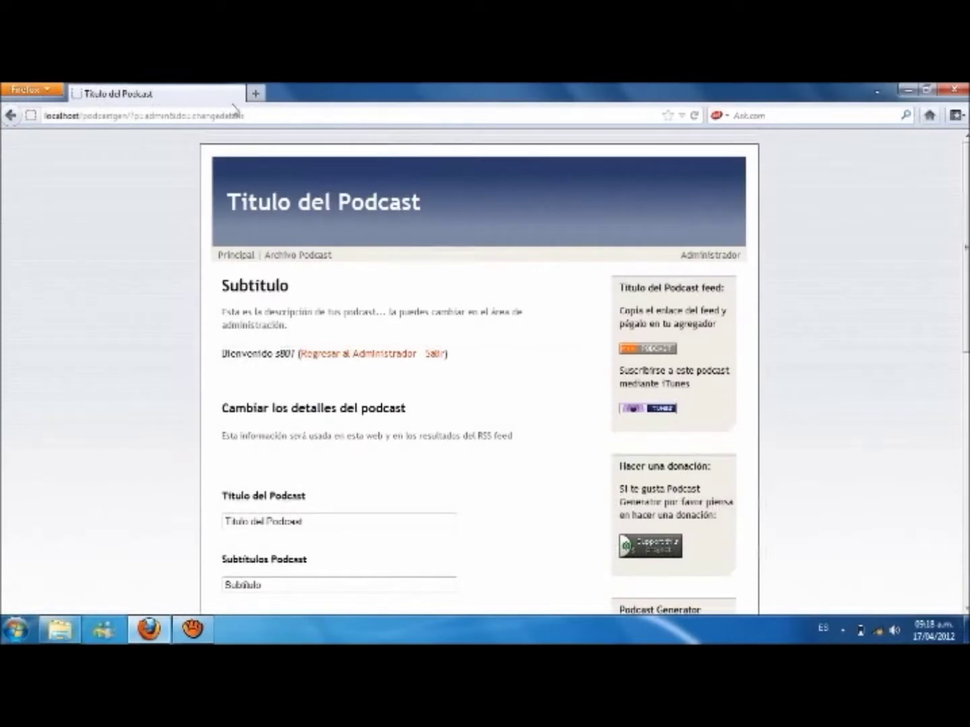
pyautogui.moveTo(228, 202); pyautogui.dragTo(451, 193)
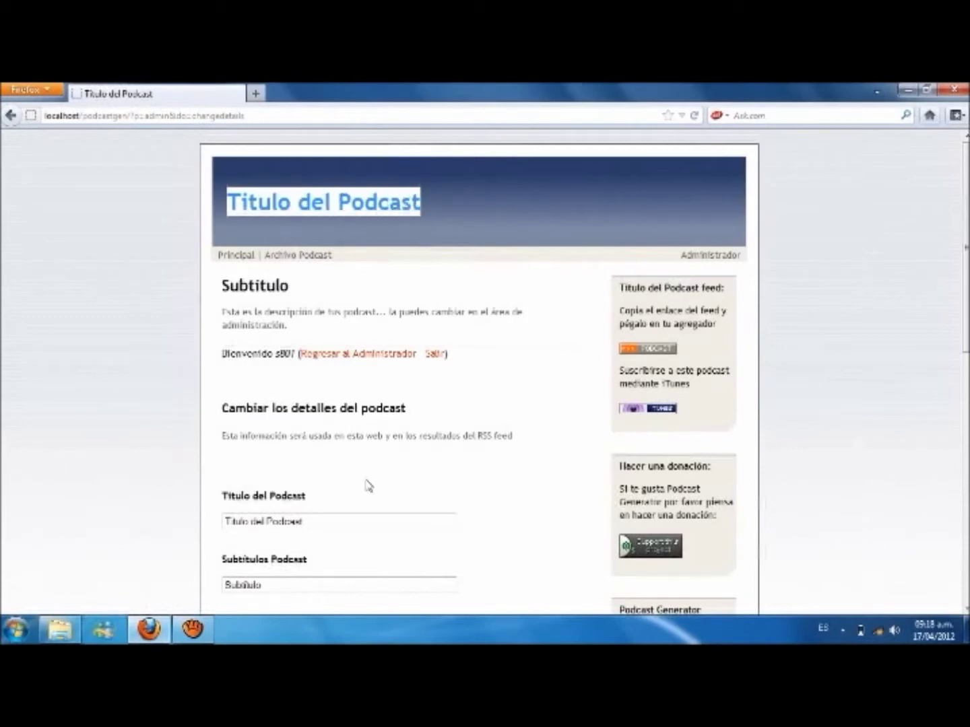
pyautogui.moveTo(314, 520); pyautogui.dragTo(207, 520)
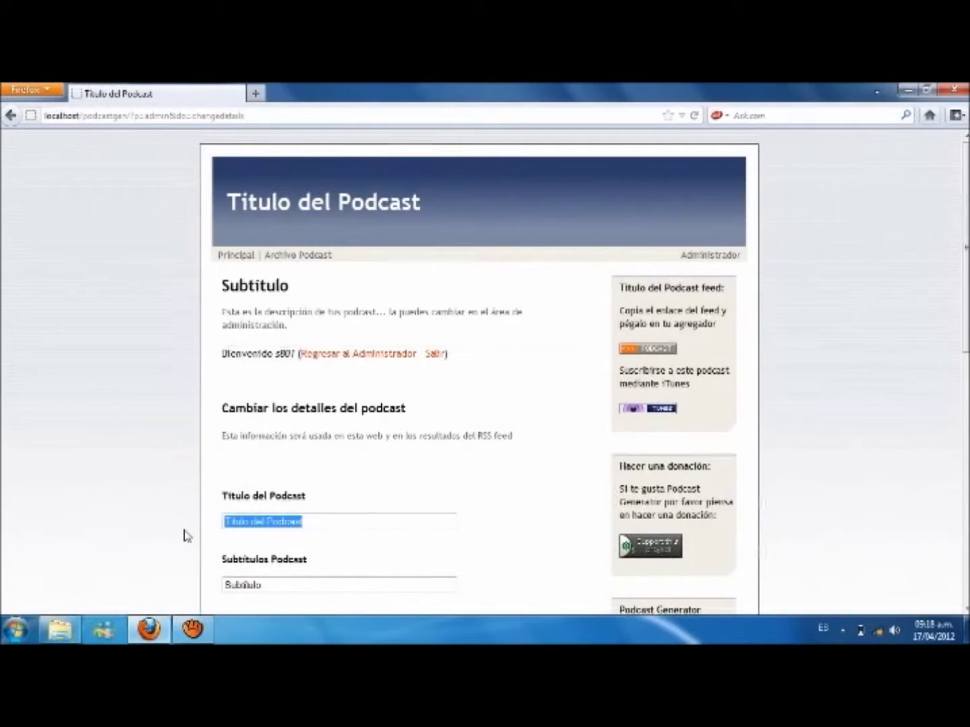
pyautogui.press('Delete')
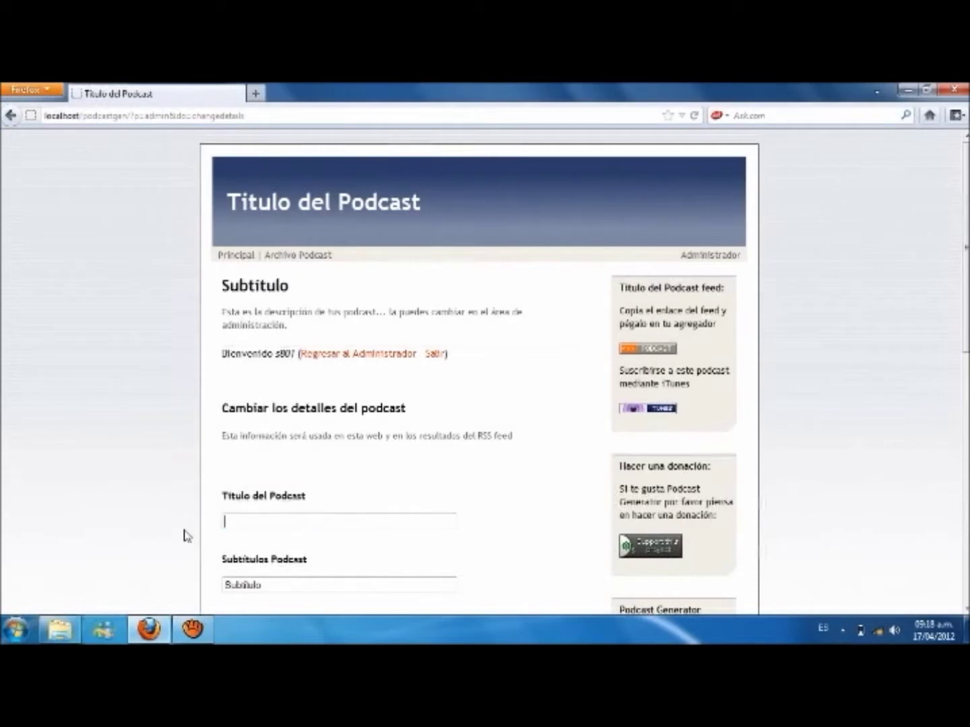
pyautogui.write('DISEÑO Y MULTIMEDIA')
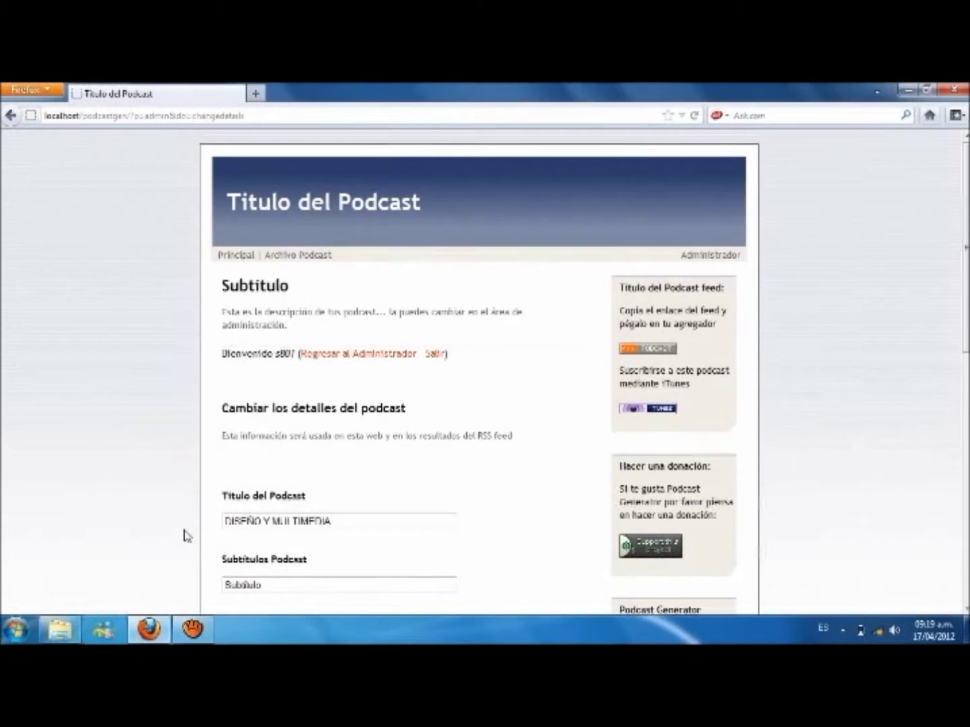
# Step: Replace the Subtítulos field text with PODCAST
pyautogui.moveTo(967, 279); pyautogui.dragTo(966, 315)
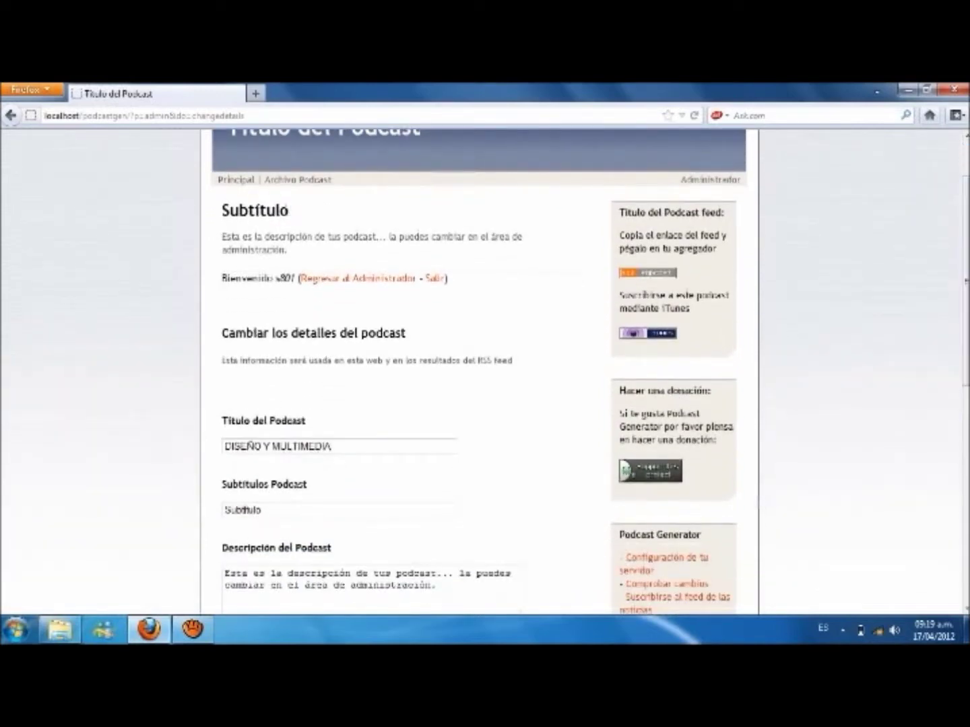
pyautogui.moveTo(289, 211); pyautogui.dragTo(219, 213)
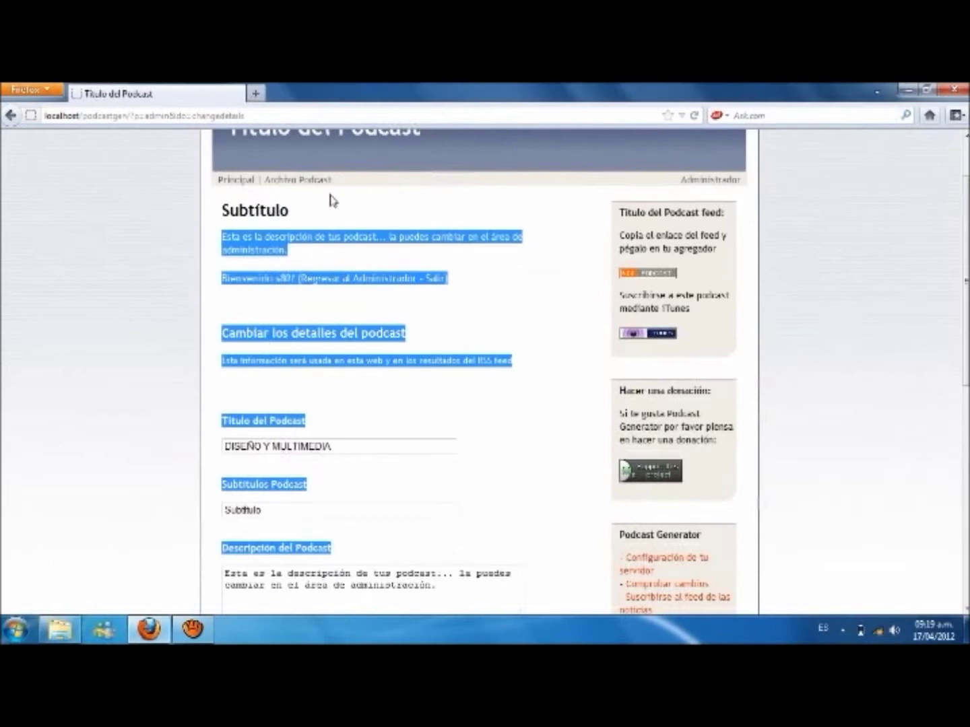
pyautogui.click(294, 208)
pyautogui.moveTo(289, 210); pyautogui.dragTo(281, 211)
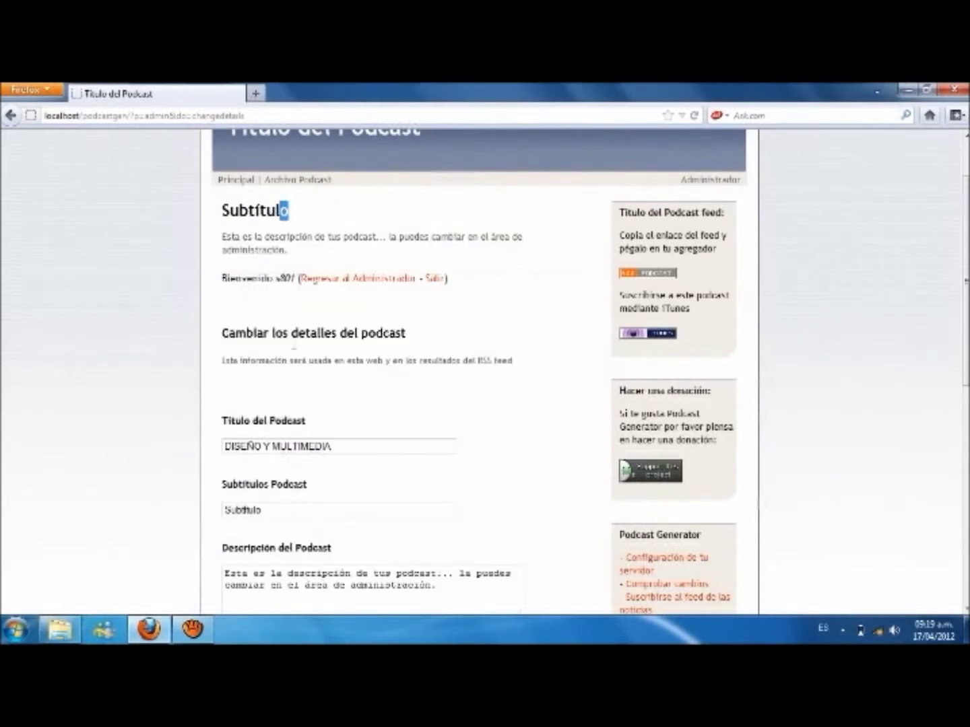
pyautogui.moveTo(265, 510); pyautogui.dragTo(175, 508)
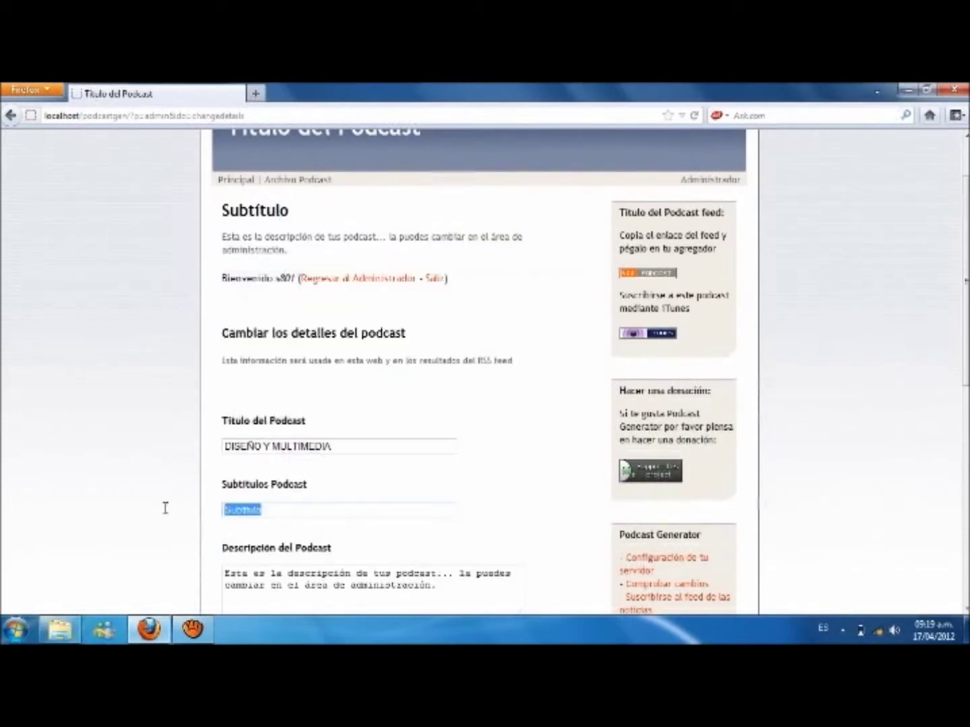
pyautogui.press('BackSpace')
pyautogui.write('PODCAST')
# Step: Replace the Descripción text with GRABACIONES
pyautogui.moveTo(966, 283); pyautogui.dragTo(966, 360)
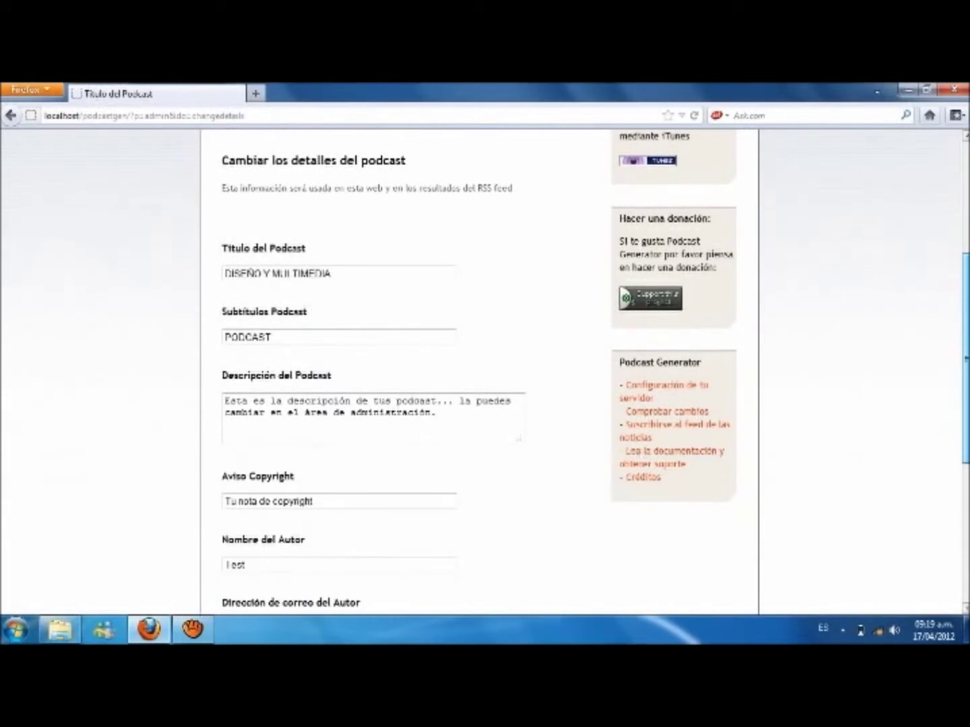
pyautogui.moveTo(448, 409); pyautogui.dragTo(211, 399)
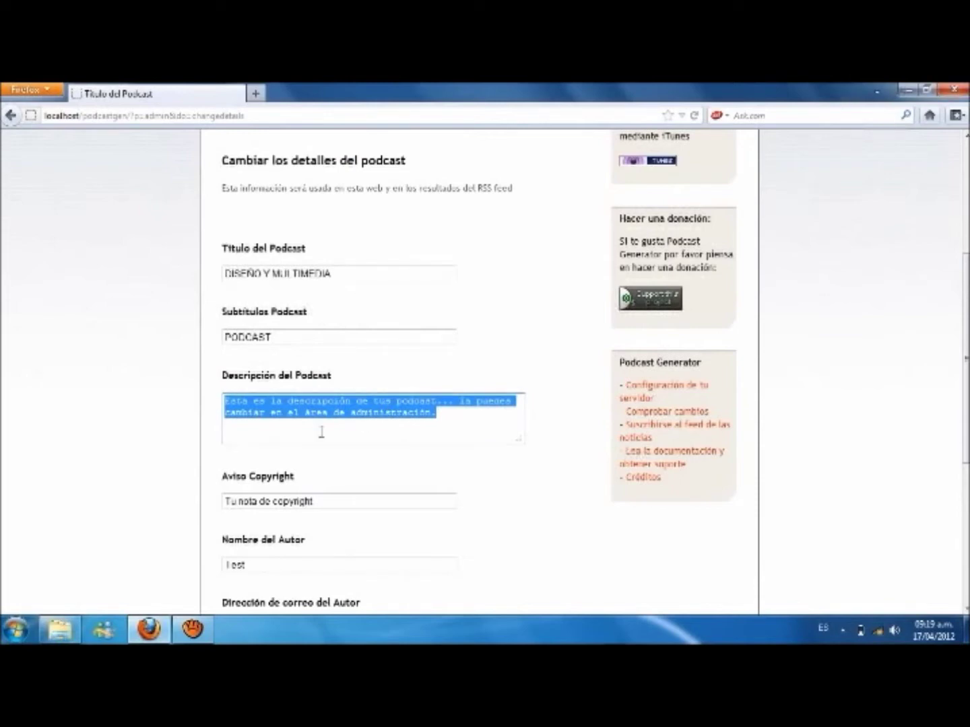
pyautogui.press('BackSpace')
pyautogui.write('GRABACIONES')
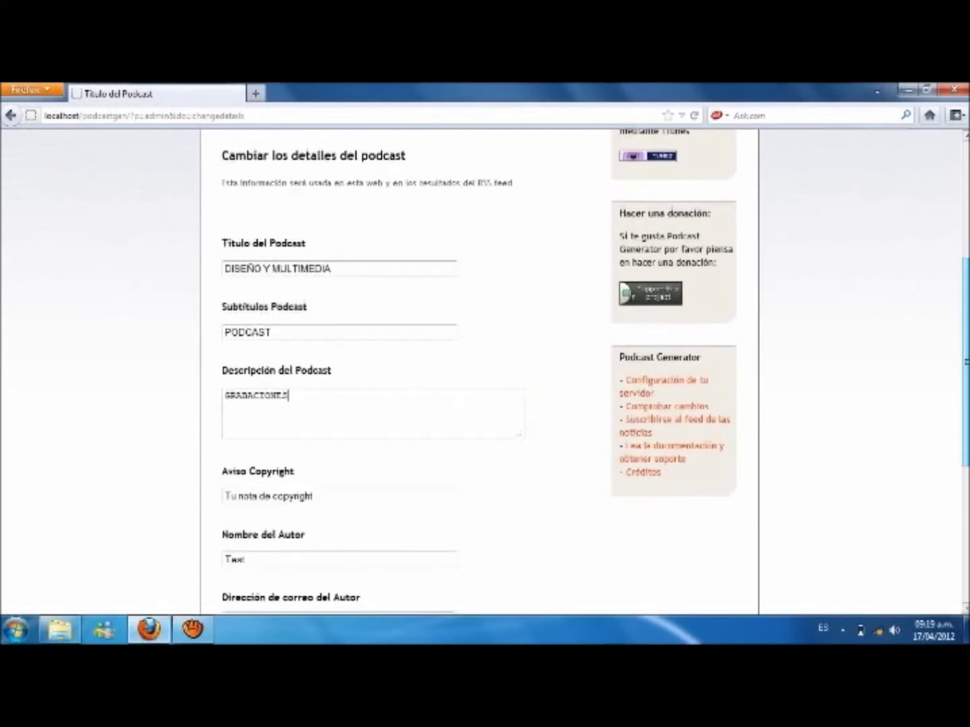
# Step: Replace the Nombre del Autor field with the new author's name
pyautogui.scroll(-4, 479, 373)
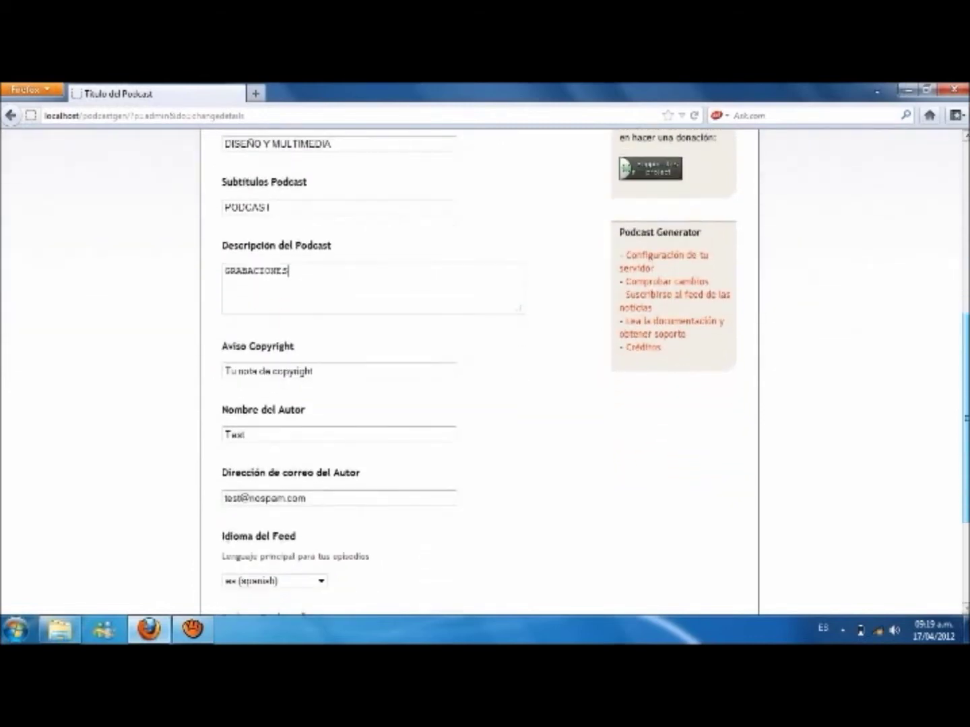
pyautogui.scroll(-4, 552, 337)
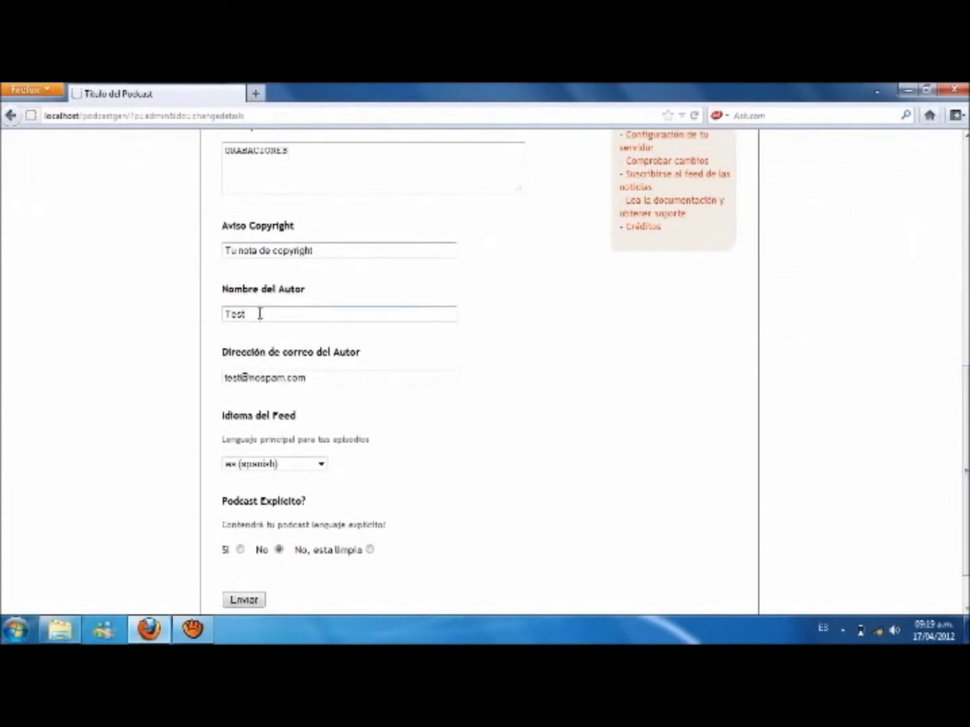
pyautogui.moveTo(256, 314); pyautogui.dragTo(196, 314)
pyautogui.press('BackSpace')
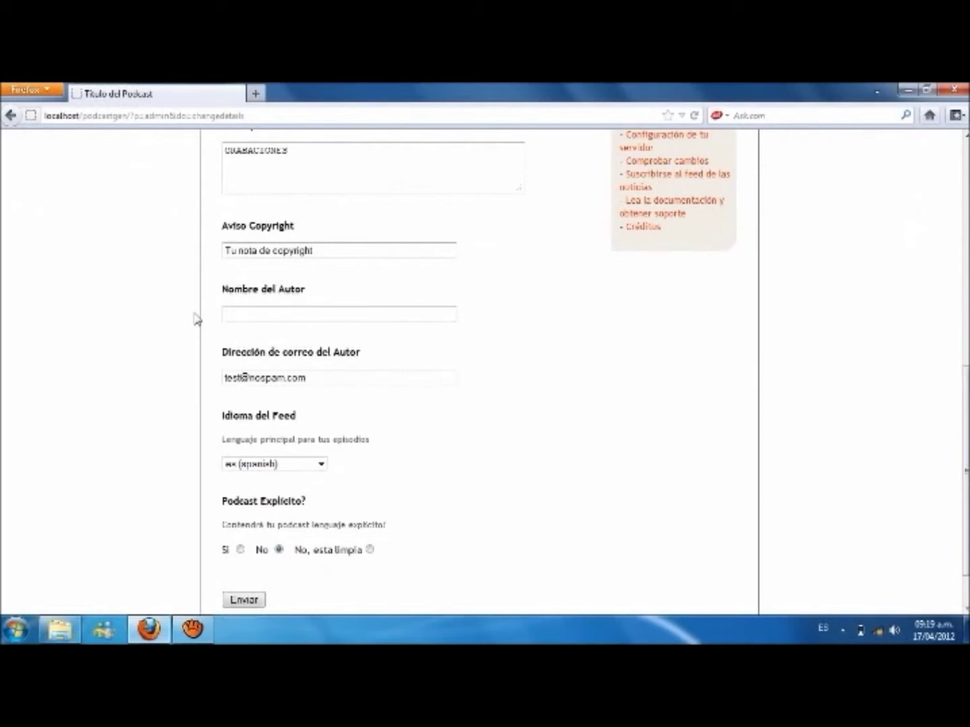
pyautogui.write('S801')
pyautogui.scroll(-3, 966, 470)
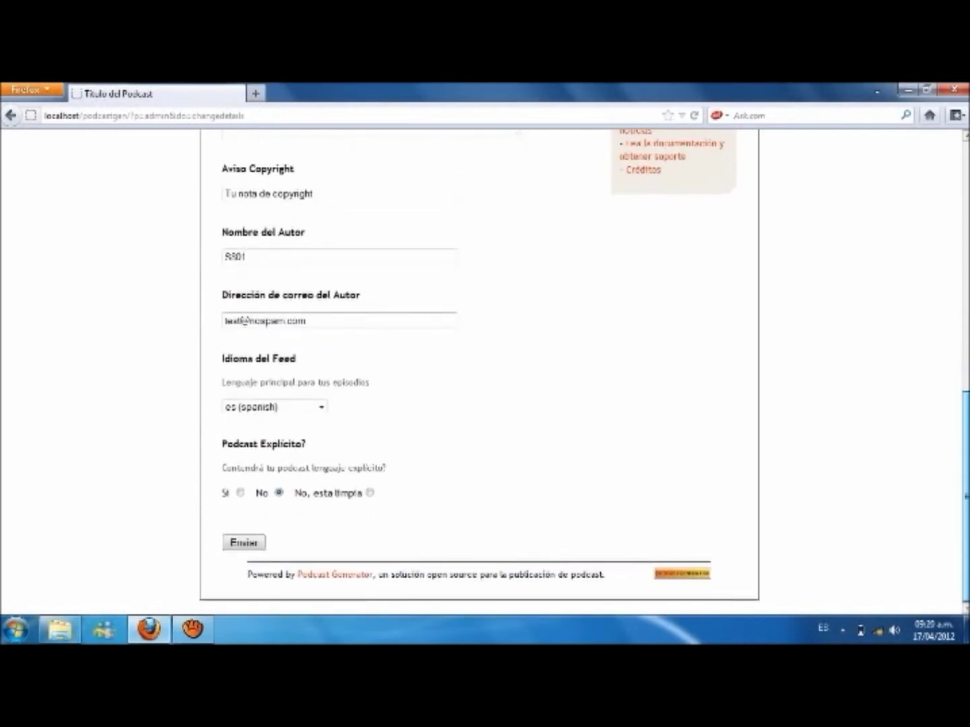
# Step: Submit the form with Enviar and check the header shows DISEÑO Y MULTIMEDIA, PODCAST and GRABACIONES
pyautogui.click(244, 543)
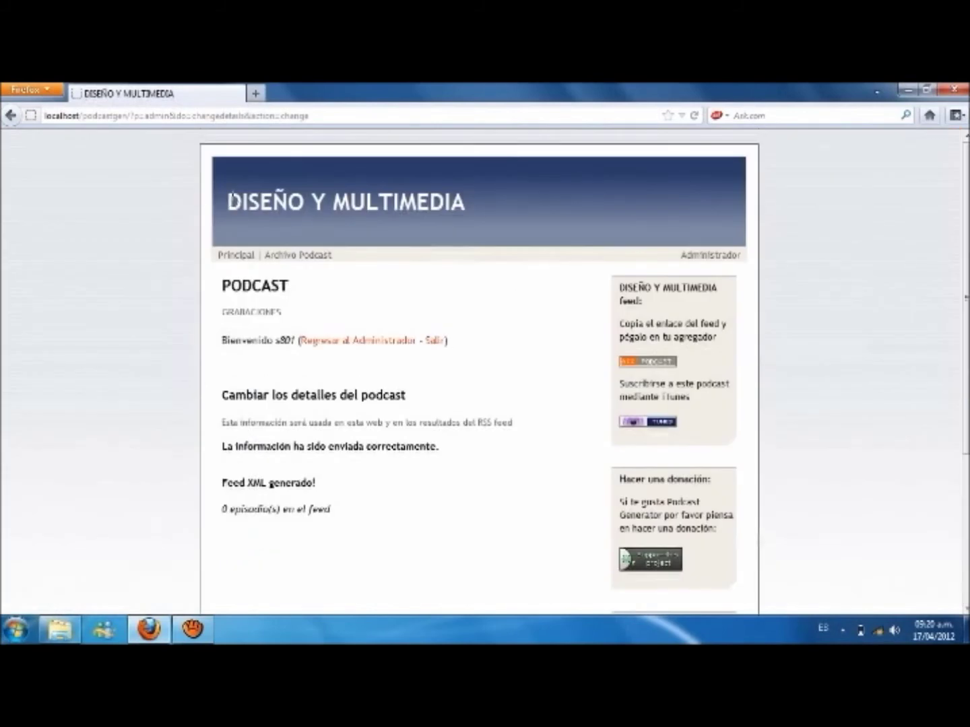
pyautogui.moveTo(241, 192); pyautogui.dragTo(498, 179)
pyautogui.moveTo(294, 285); pyautogui.dragTo(330, 510)
pyautogui.click(284, 311)
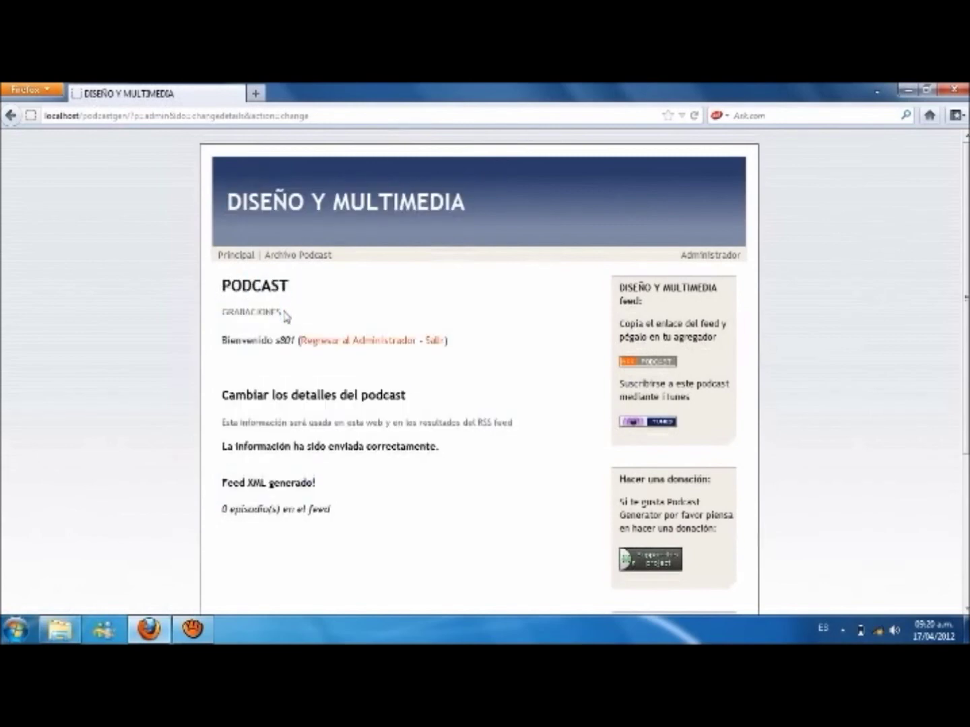